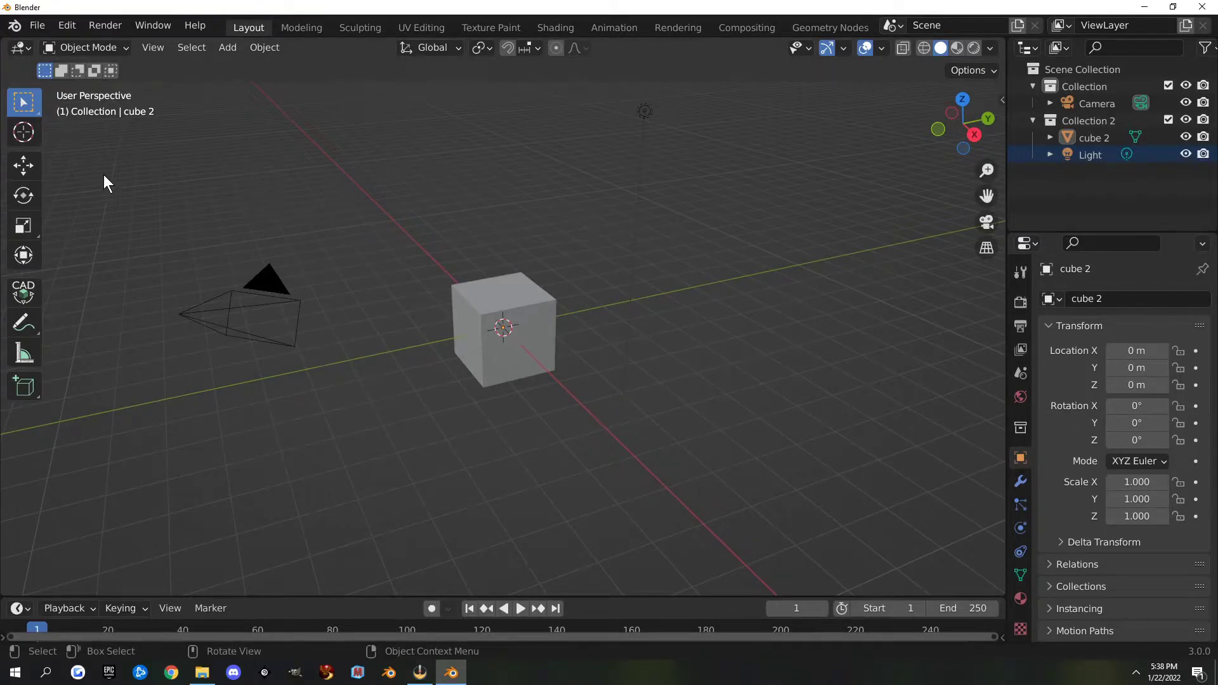
- Open the add-on preferences and search the add-ons for "loop" to find LoopTools
{"action": "left_click", "coordinate": [67, 25]}
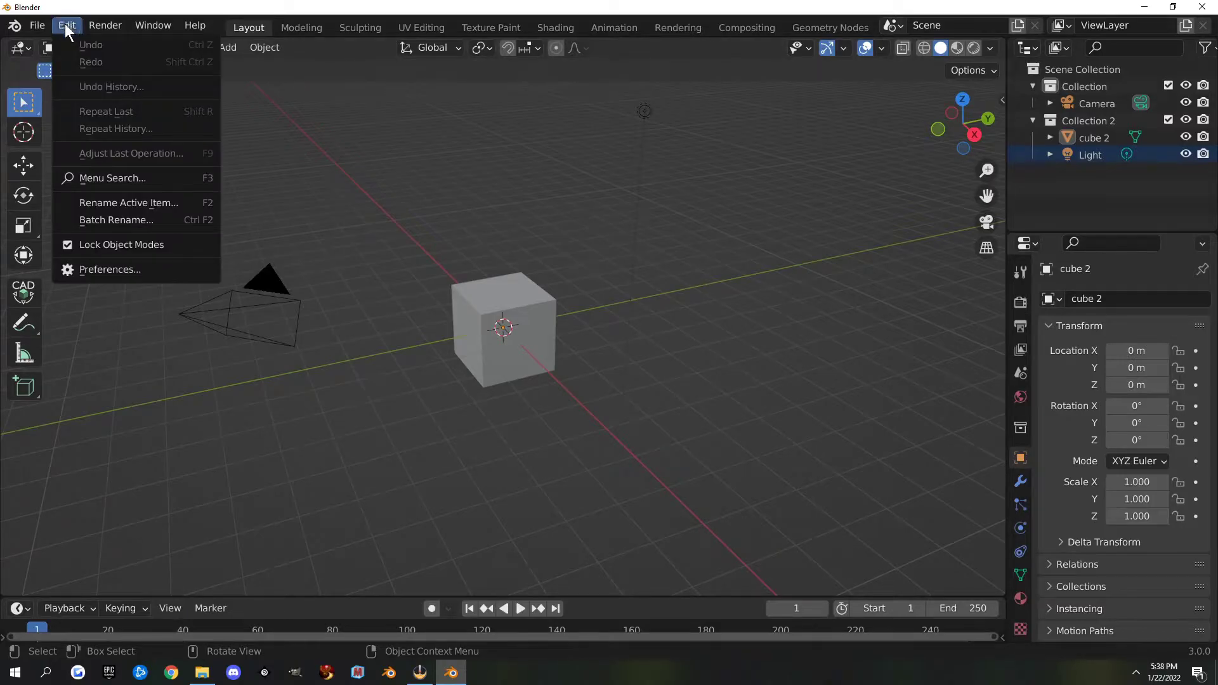
{"action": "left_click", "coordinate": [108, 267]}
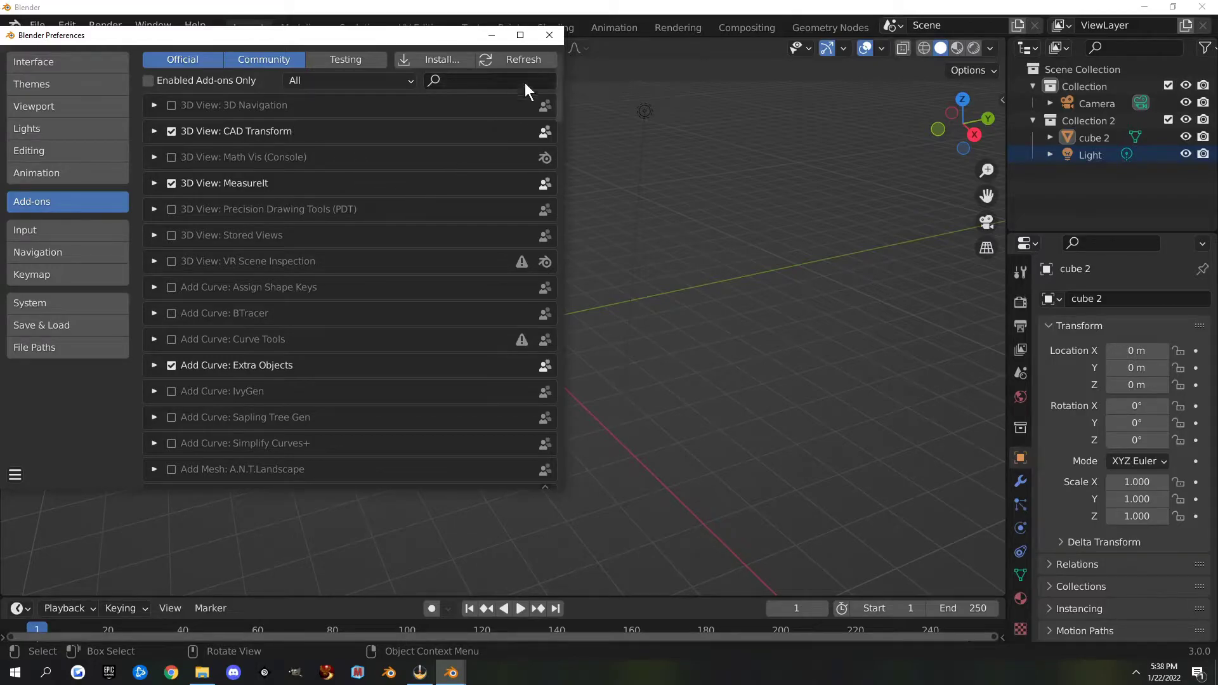
{"action": "left_click", "coordinate": [484, 81]}
{"action": "type", "text": "loop"}
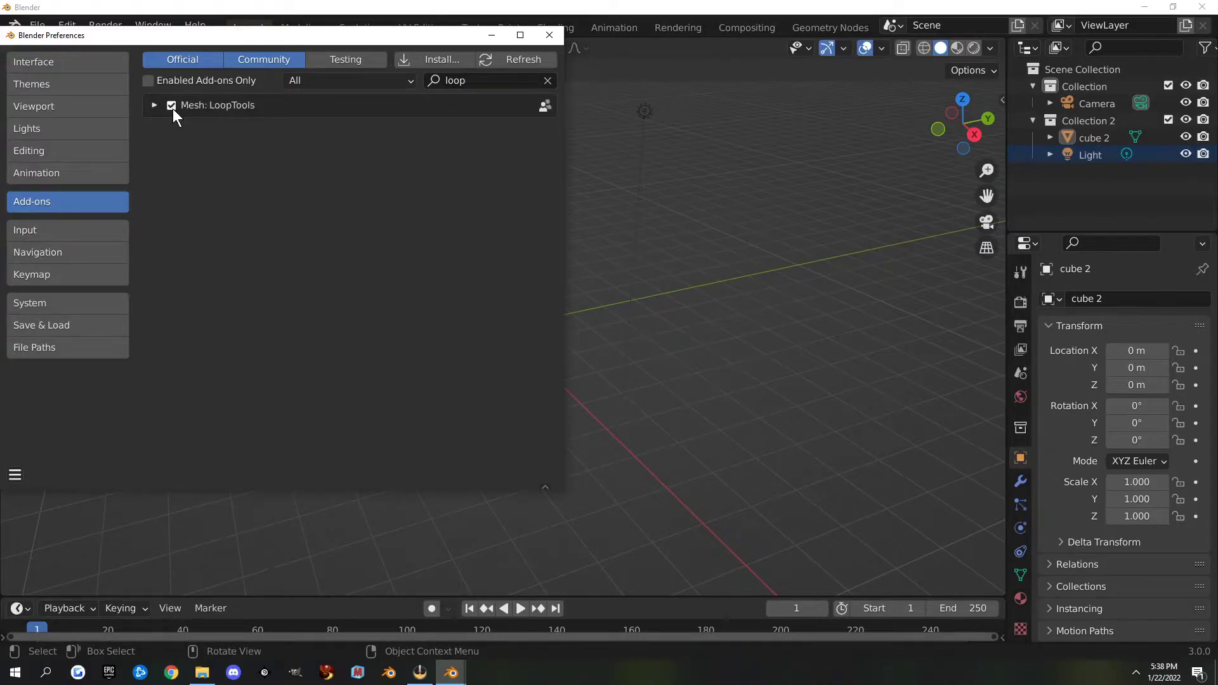
- Search the add-ons for "bool" and enable the first matching add-on
{"action": "left_click", "coordinate": [474, 77]}
{"action": "type", "text": "bool"}
{"action": "left_click", "coordinate": [171, 106]}
- Look up the Extra Objects and Node Wrangler add-ons by searching for "extra" and "node"
{"action": "left_click", "coordinate": [487, 81]}
{"action": "key", "text": "BackSpace"}
{"action": "type", "text": "extra"}
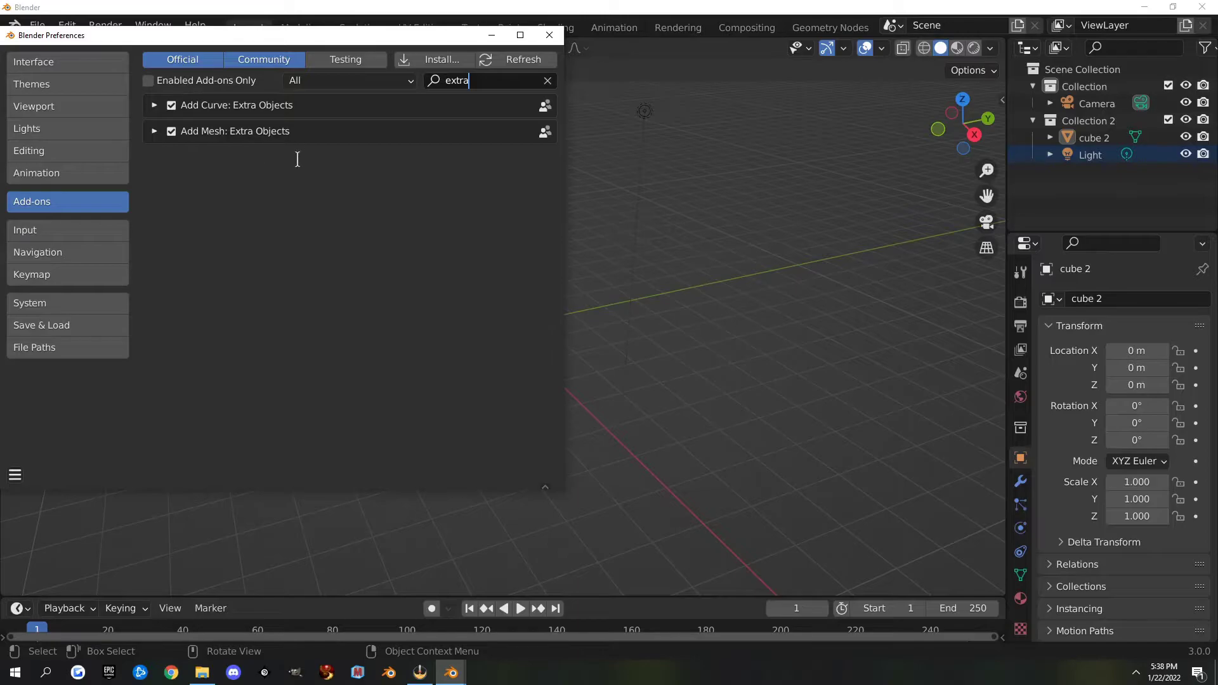
{"action": "double_click", "coordinate": [493, 82]}
{"action": "type", "text": "node"}
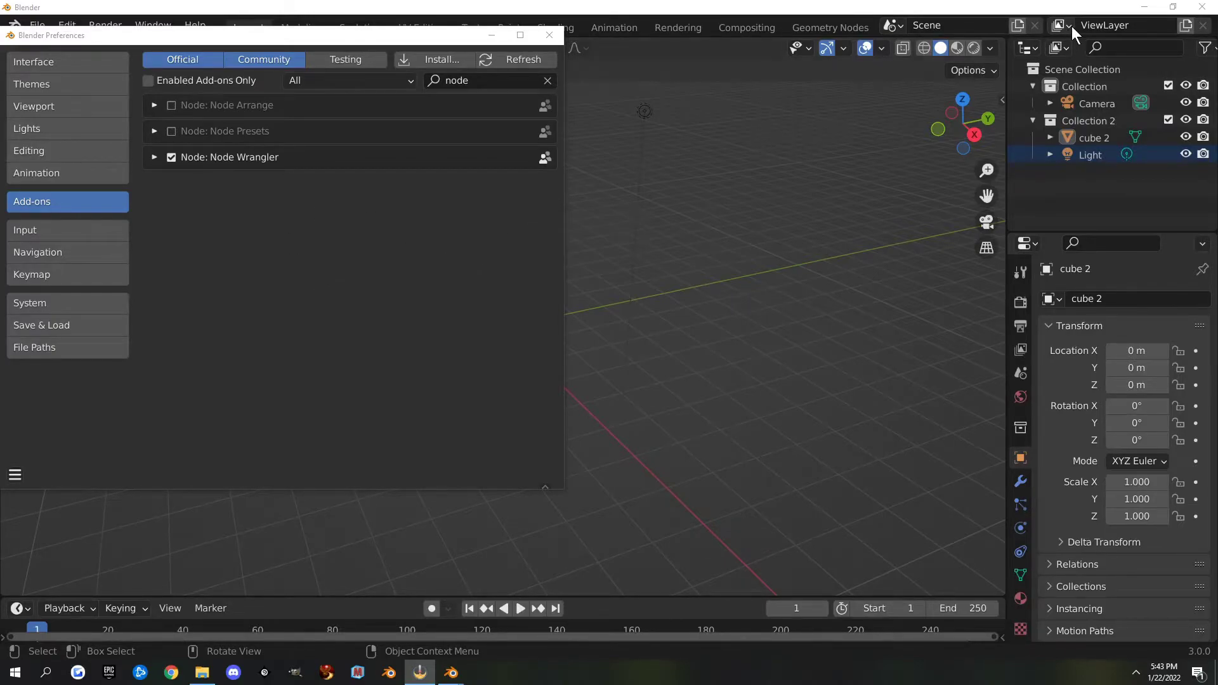
- Minimize Blender, create a desktop folder named "add ons", and place it beside the textures1 folder
{"action": "left_click", "coordinate": [1145, 9]}
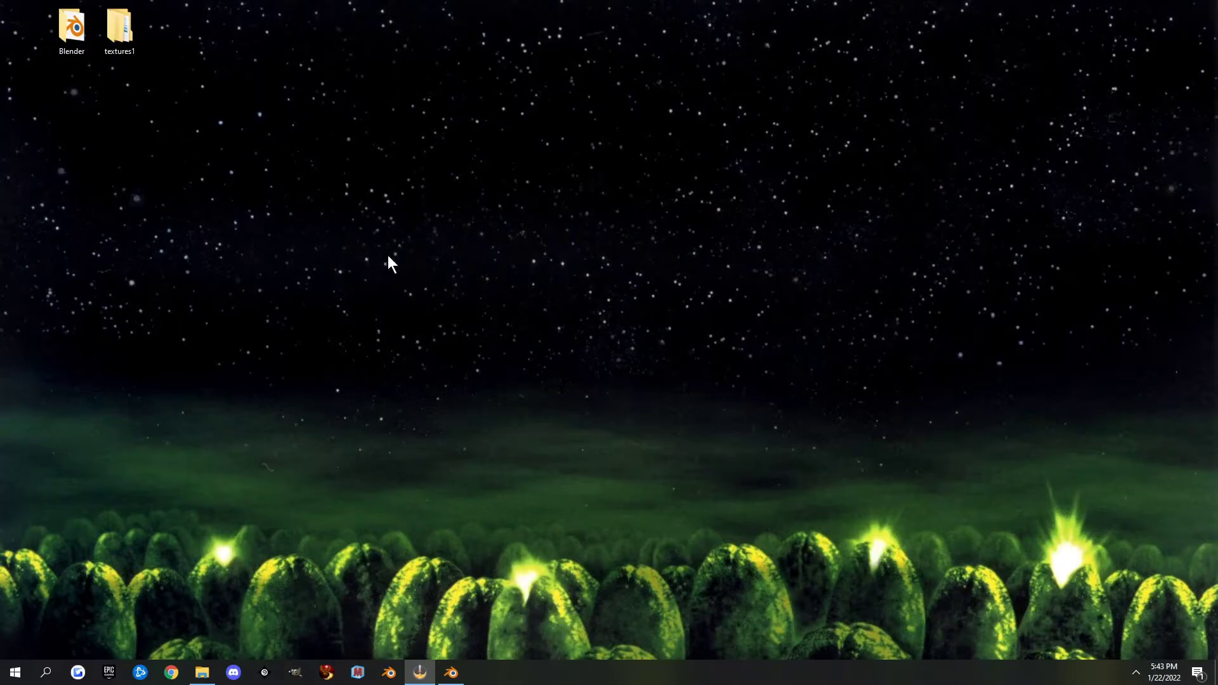
{"action": "right_click", "coordinate": [369, 237]}
{"action": "mouse_move", "coordinate": [320, 360]}
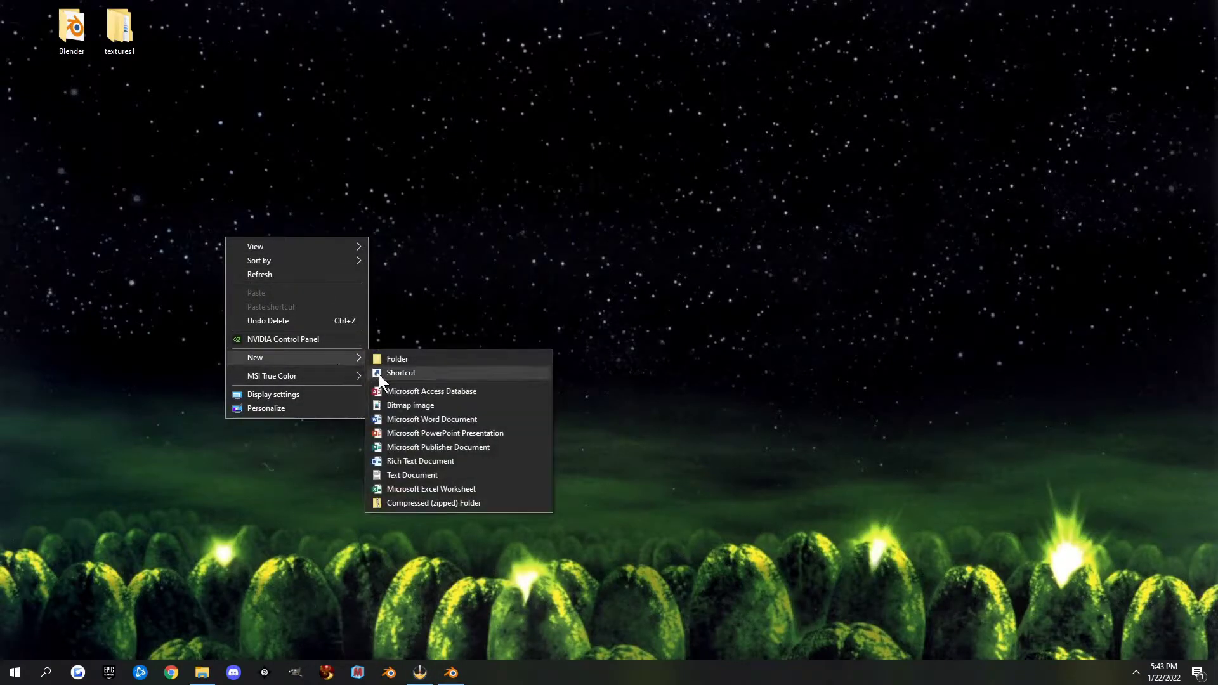
{"action": "left_click", "coordinate": [412, 358]}
{"action": "type", "text": "add ons"}
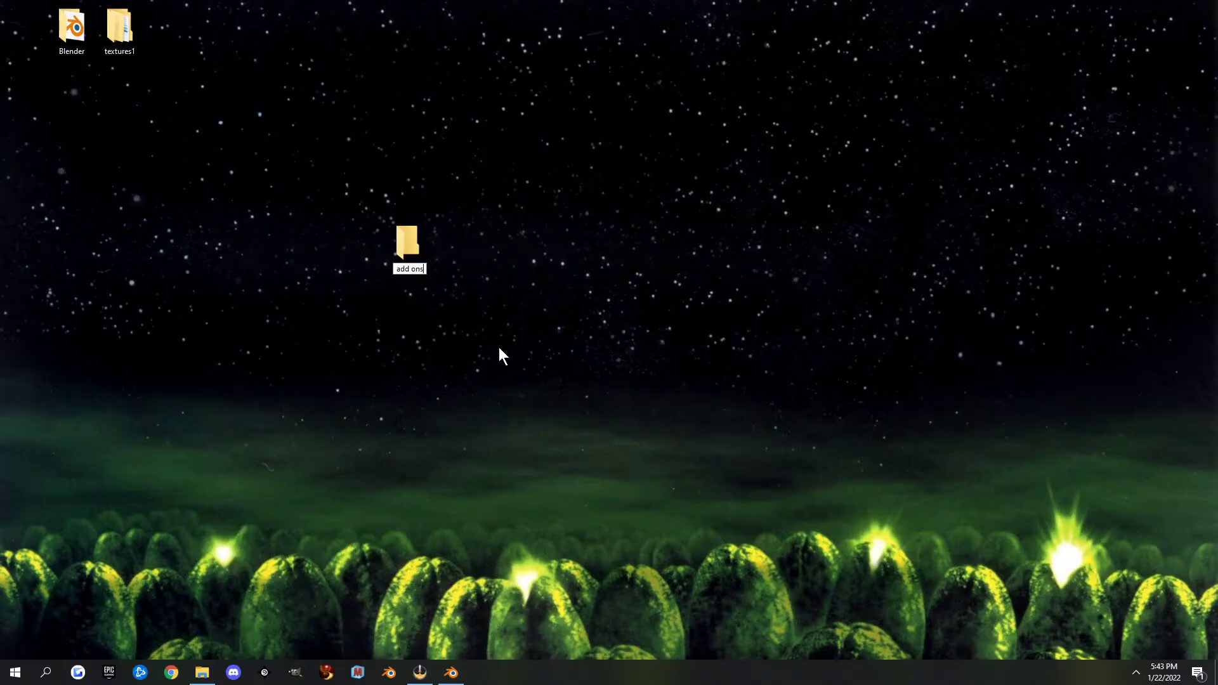
{"action": "key", "text": "Return"}
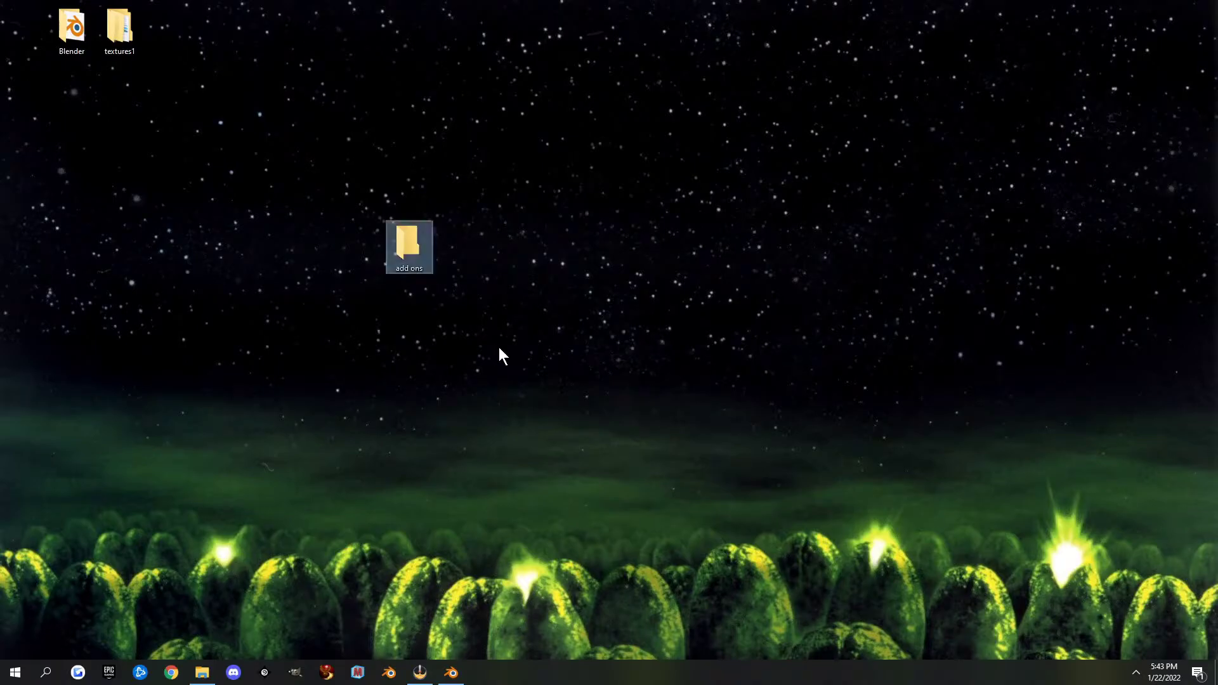
{"action": "left_click_drag", "start_coordinate": [187, 46], "coordinate": [188, 48]}
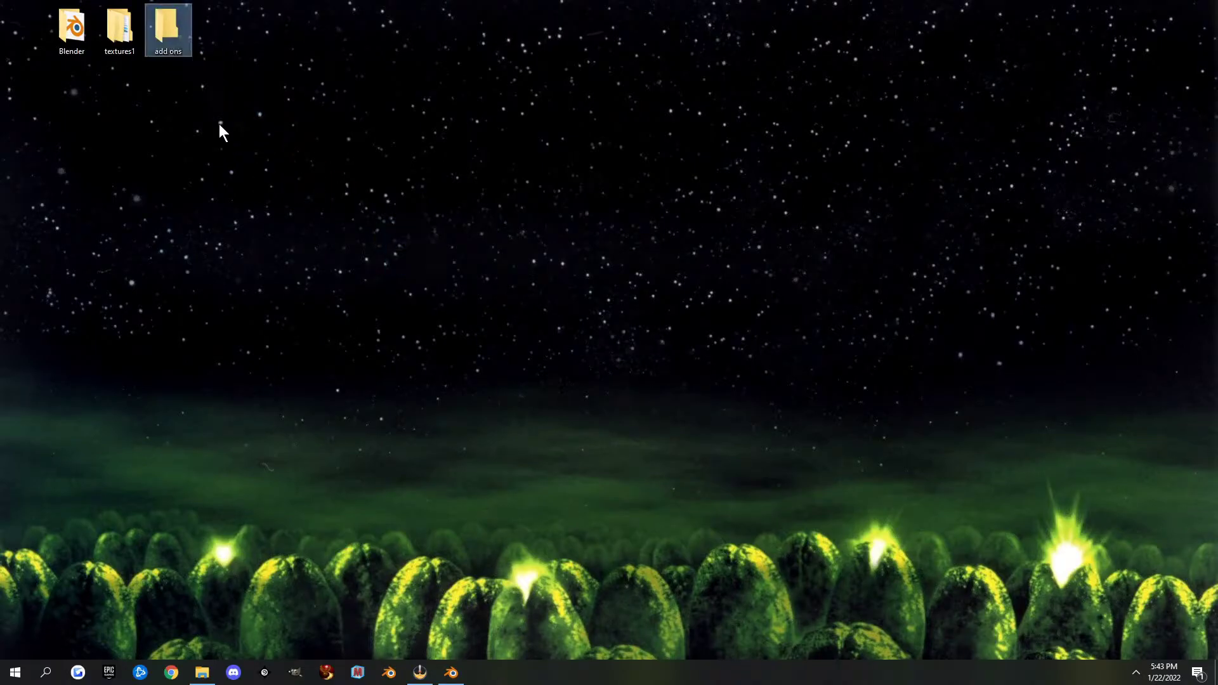
- Switch to Chrome and search Yahoo for "blender addon easy hdri"
{"action": "left_click", "coordinate": [171, 673]}
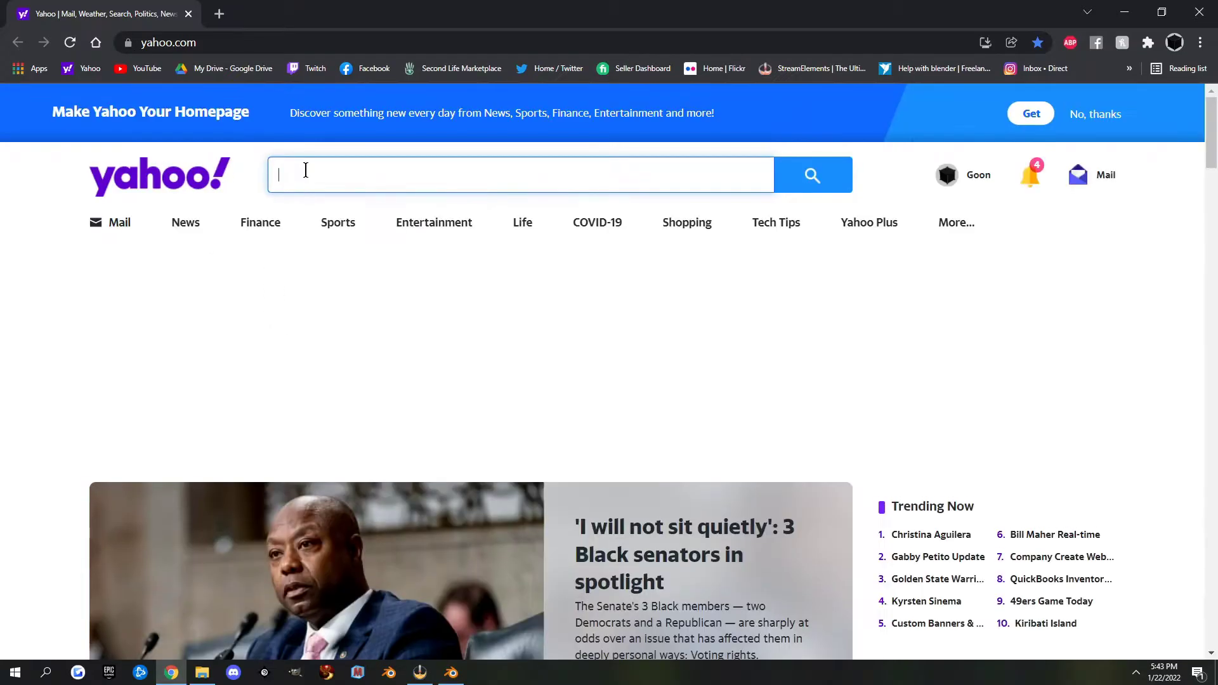
{"action": "type", "text": "blender "}
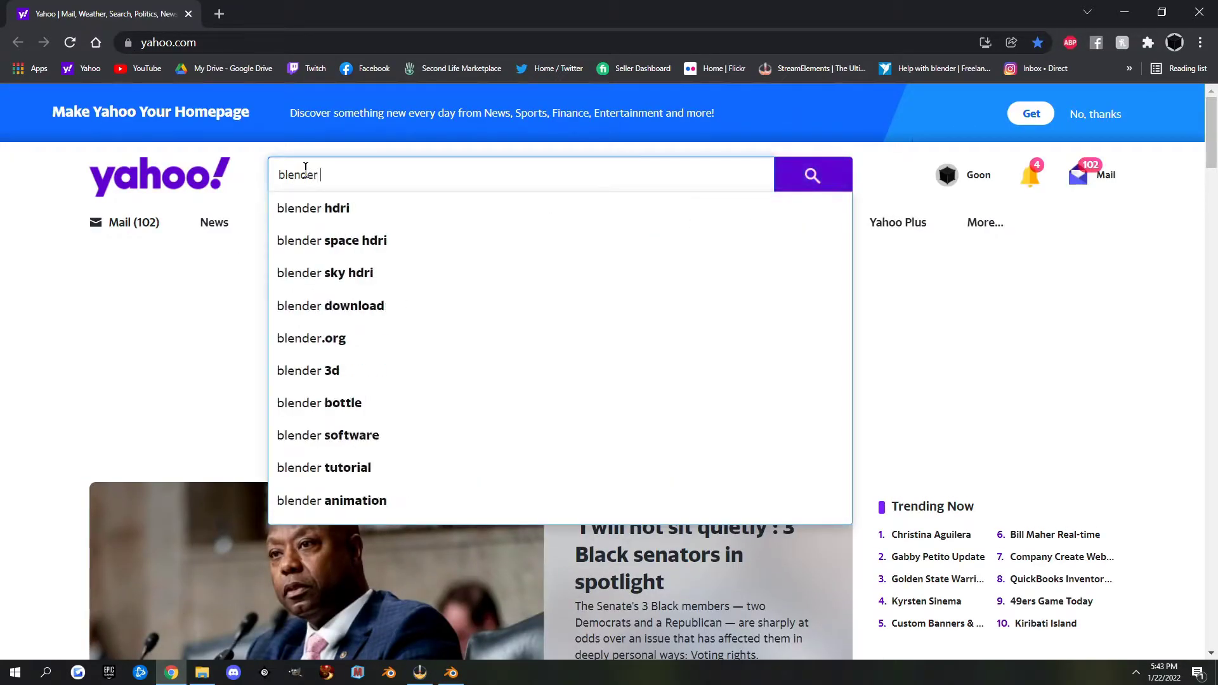
{"action": "type", "text": "addon "}
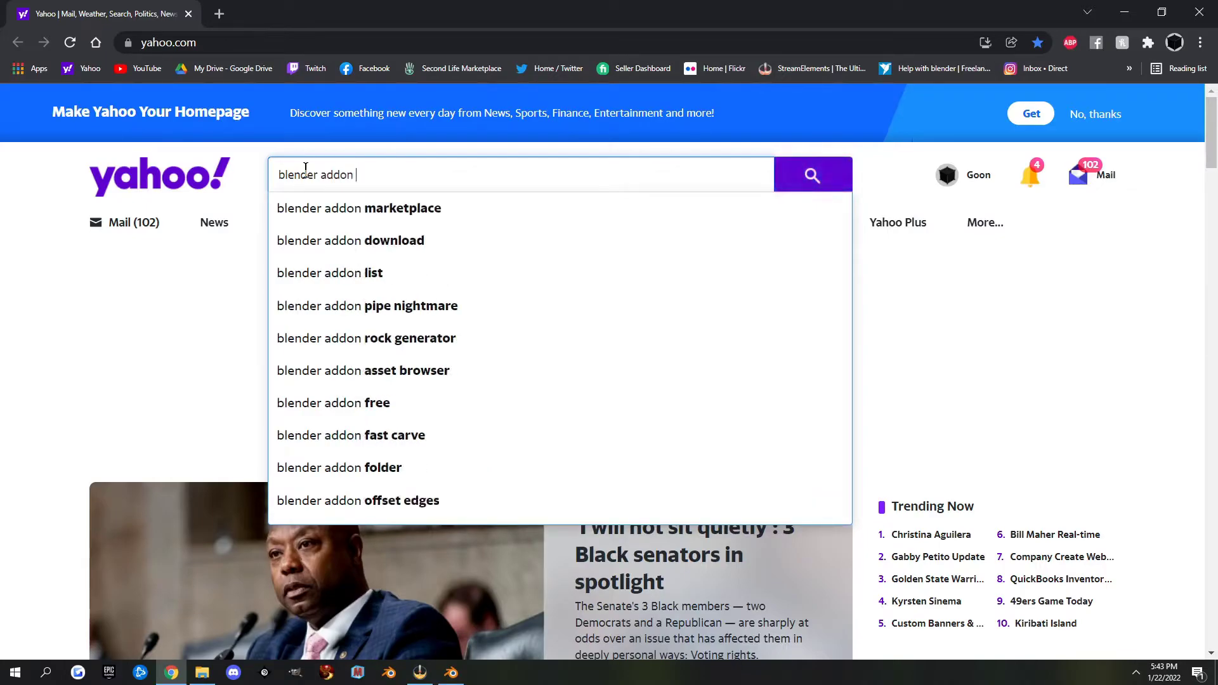
{"action": "type", "text": "easy hdri"}
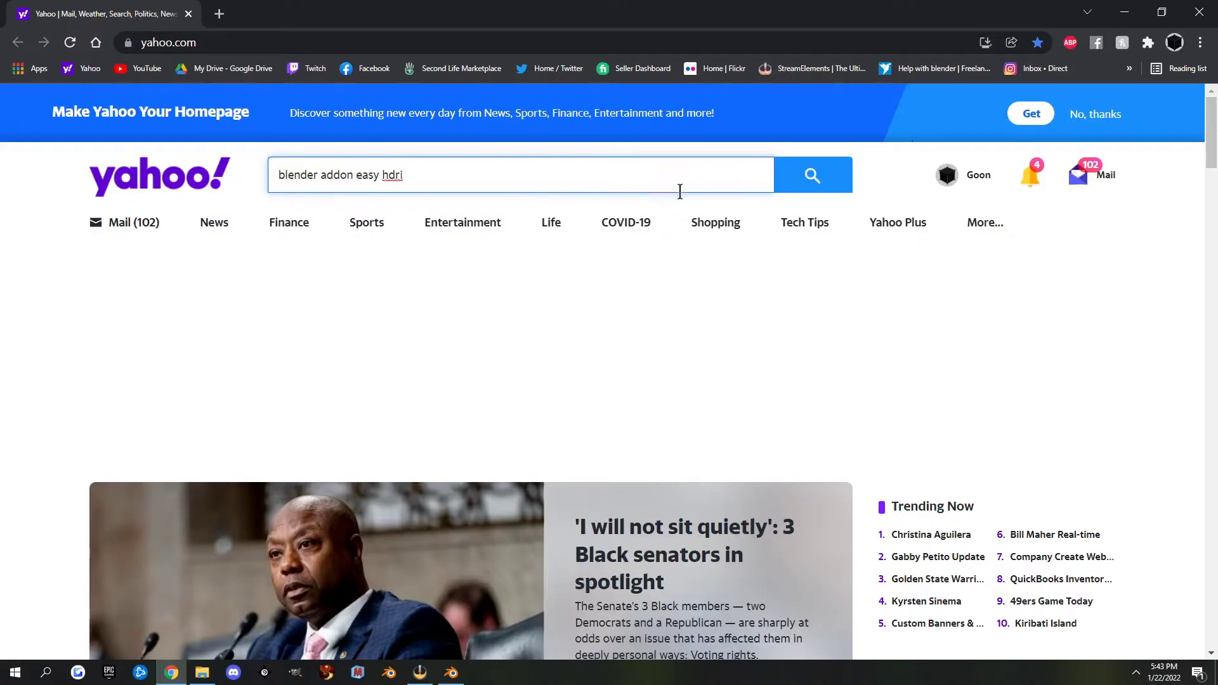
{"action": "left_click", "coordinate": [814, 185]}
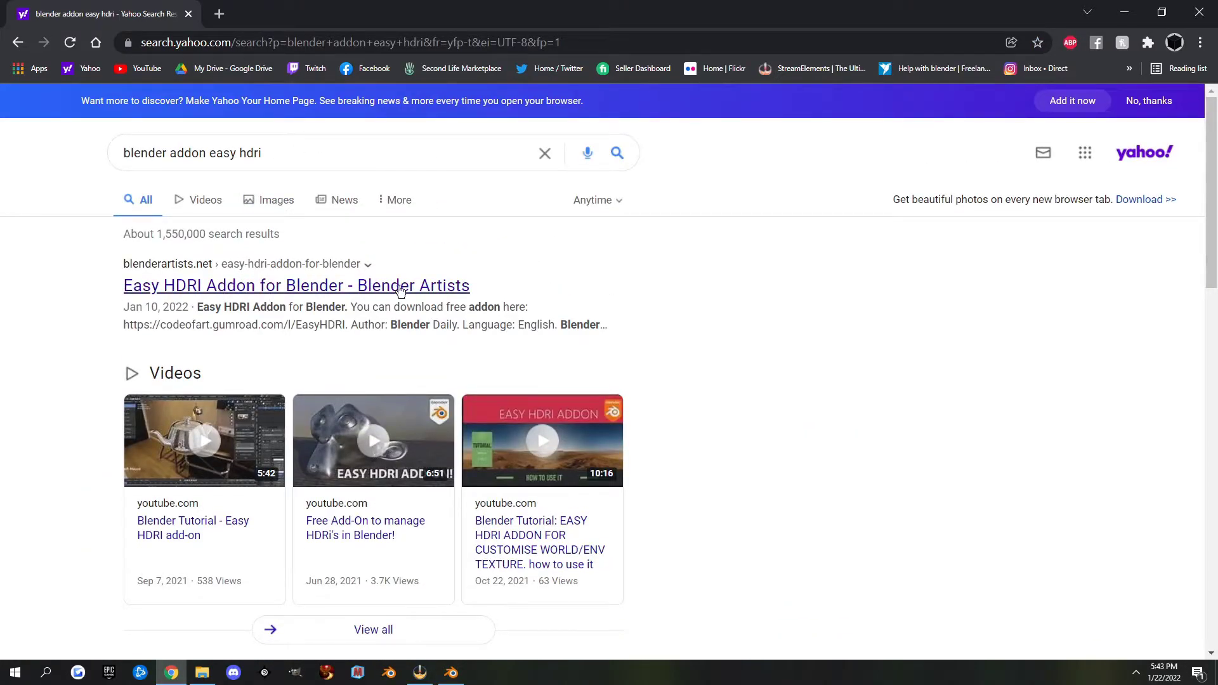
- Open the Blender Artists article on the Easy HDRI addon and follow its Gumroad download link
{"action": "left_click", "coordinate": [349, 287]}
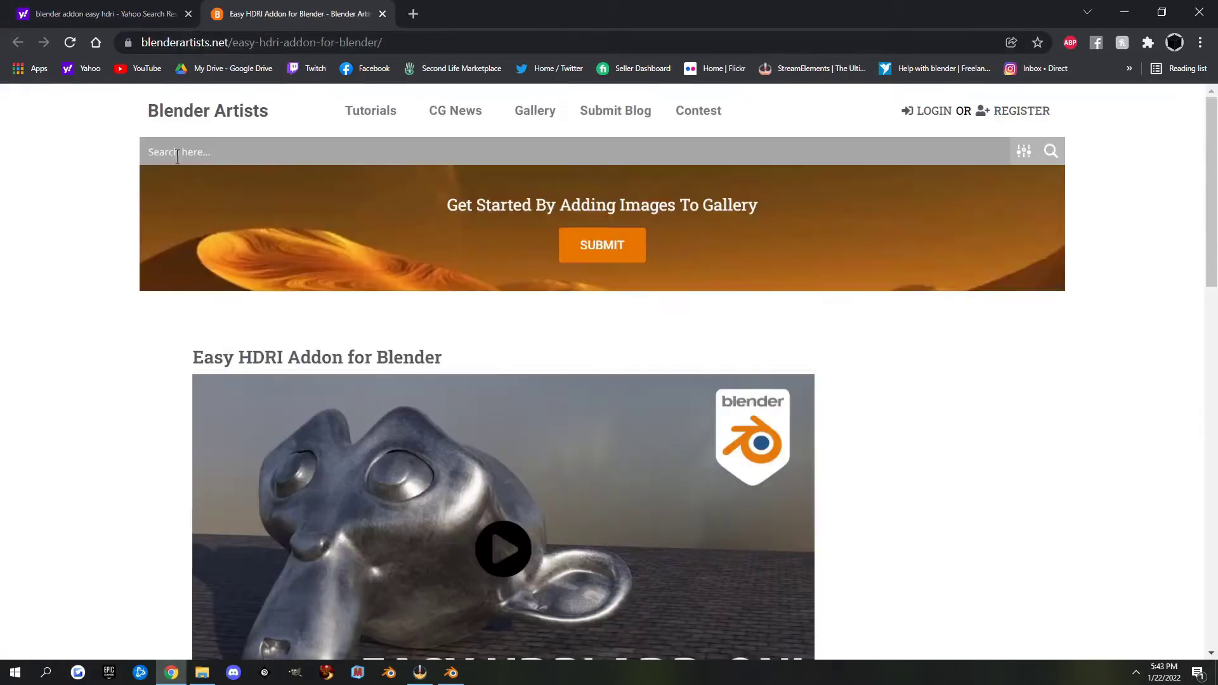
{"action": "scroll", "coordinate": [481, 417], "scroll_direction": "down", "scroll_amount": 4}
{"action": "scroll", "coordinate": [482, 417], "scroll_direction": "down", "scroll_amount": 4}
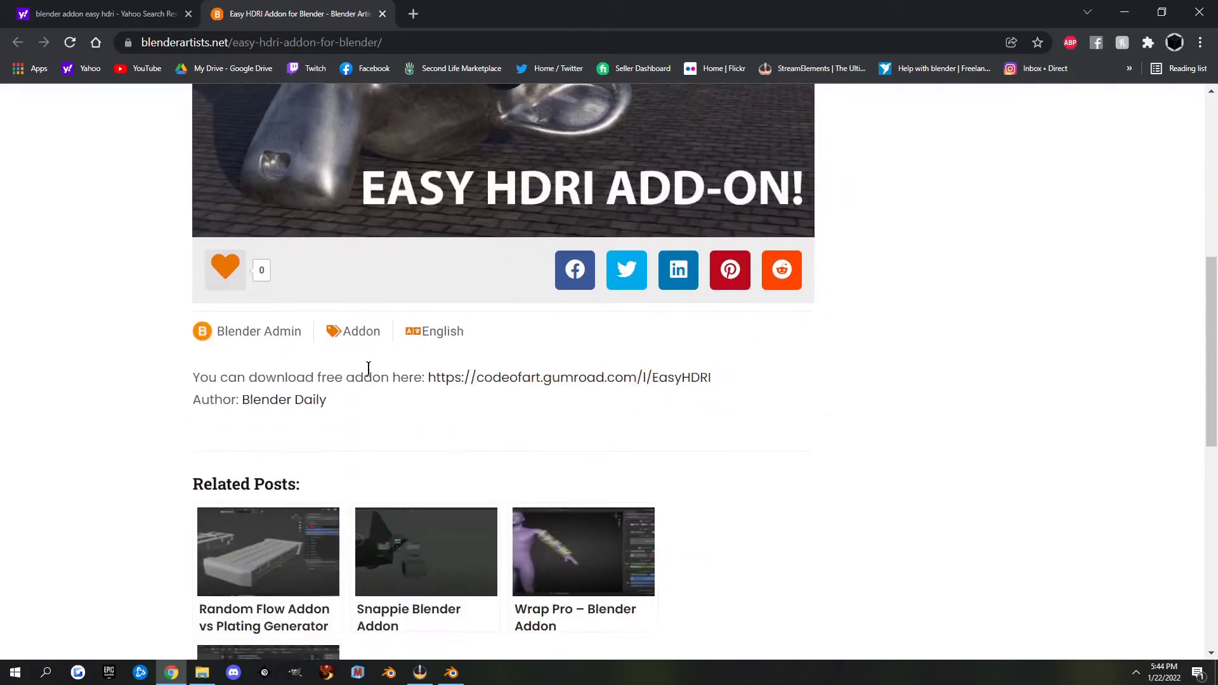
{"action": "left_click", "coordinate": [560, 377]}
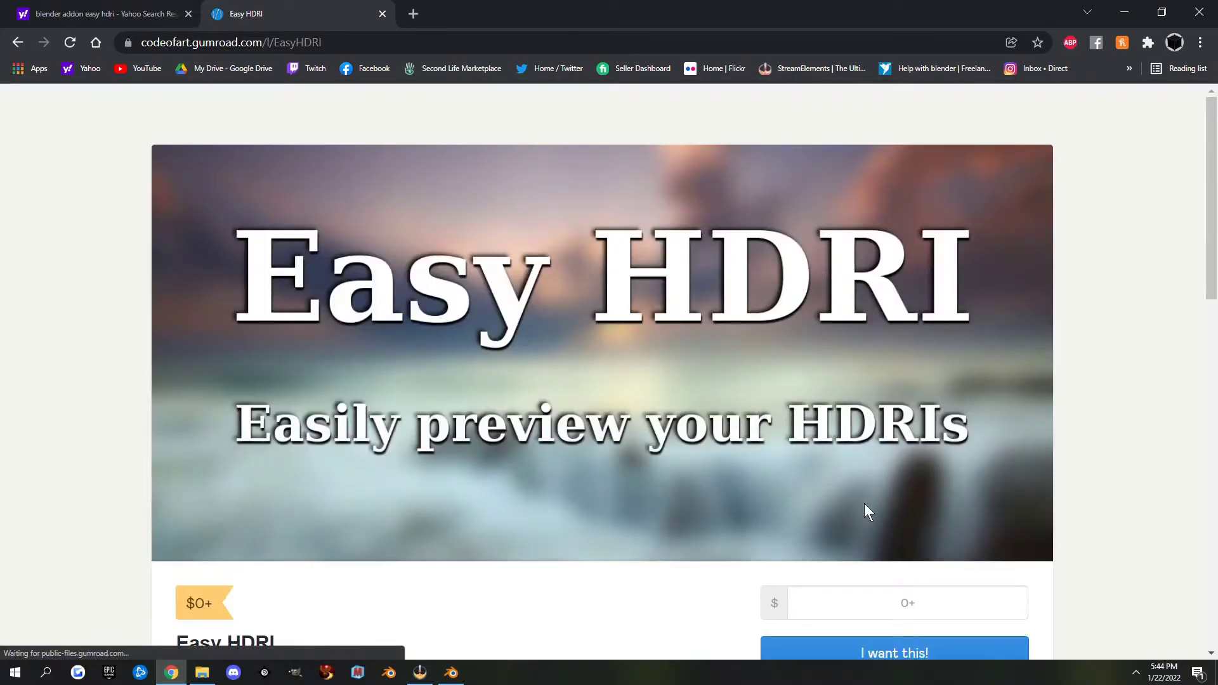
- Set the Easy HDRI price to $0 and proceed to checkout
{"action": "scroll", "coordinate": [864, 504], "scroll_direction": "down", "scroll_amount": 5}
{"action": "left_click", "coordinate": [911, 329]}
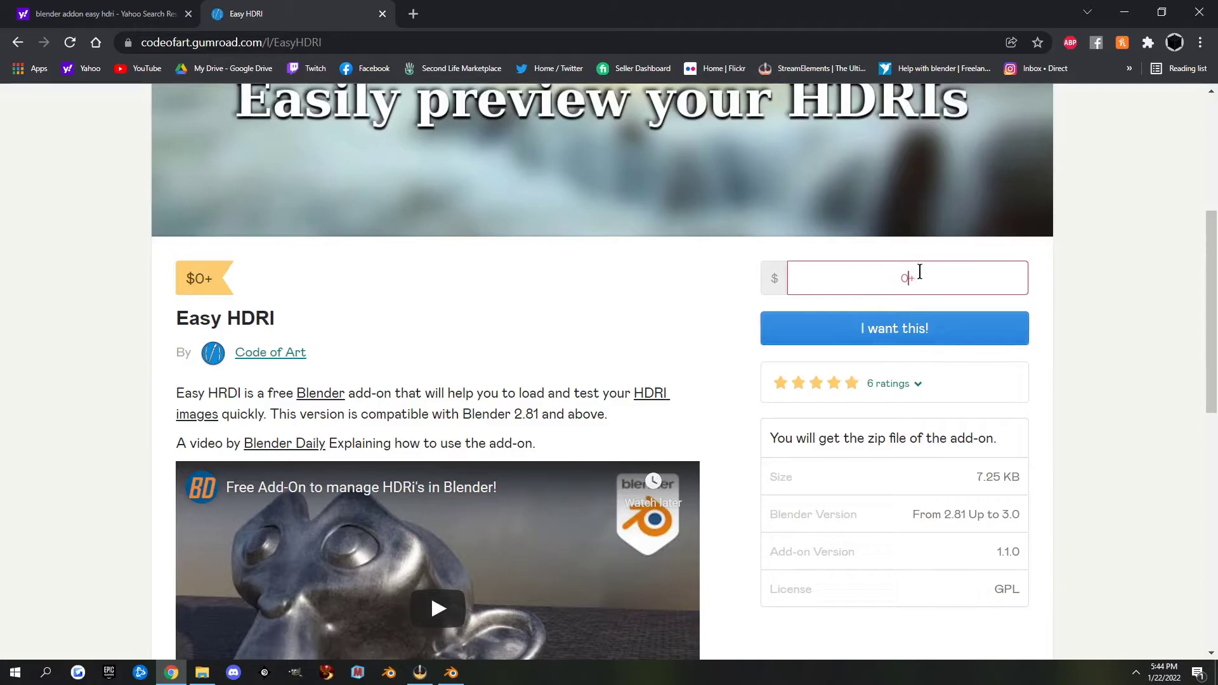
{"action": "type", "text": "0"}
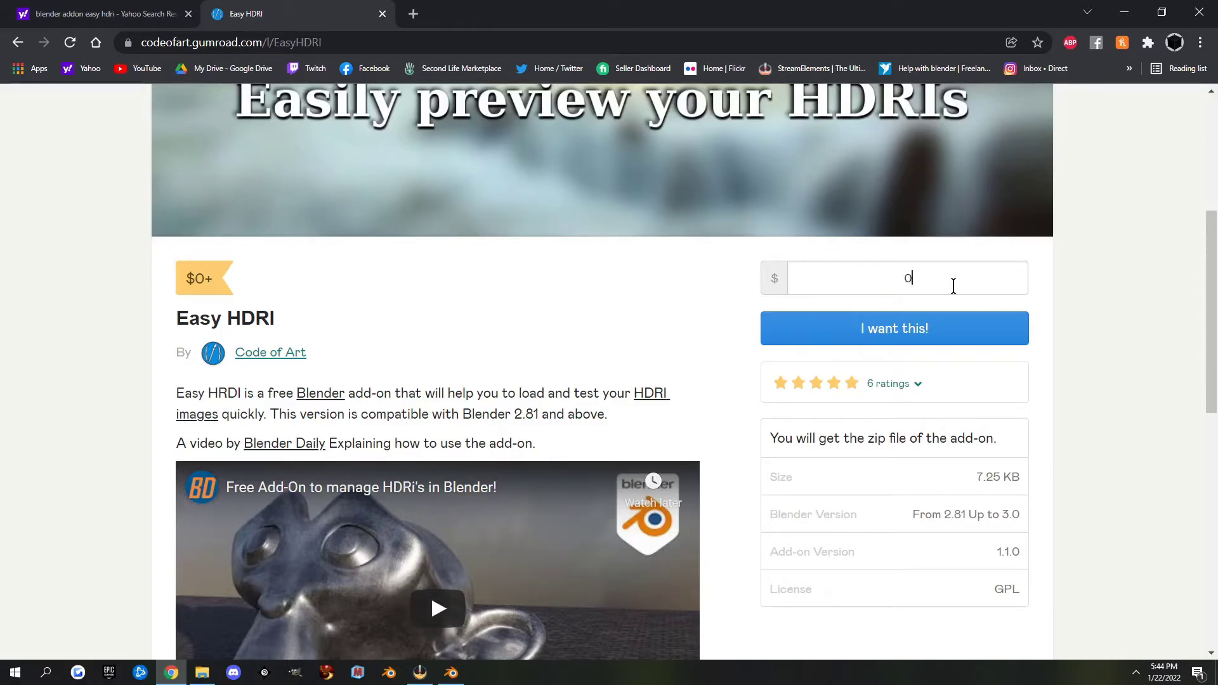
{"action": "left_click", "coordinate": [899, 337]}
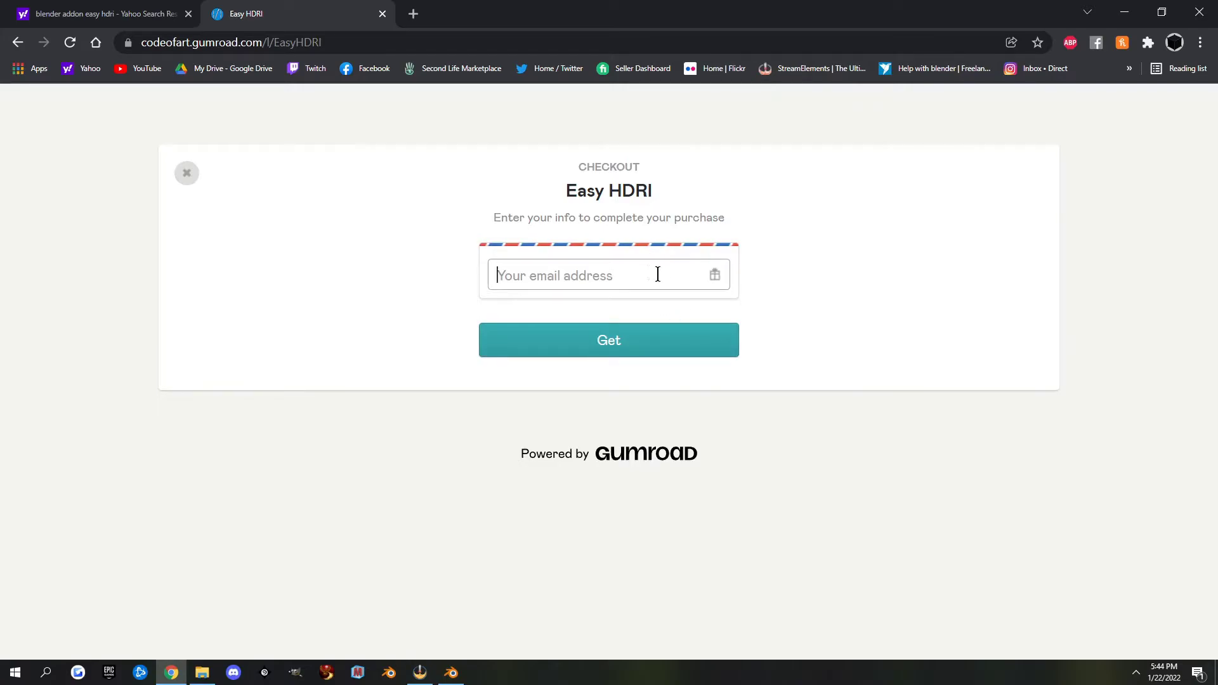
- Enter the buyer's email address, complete the Easy HDRI order, and view the purchased content
{"action": "type", "text": "[masked email]"}
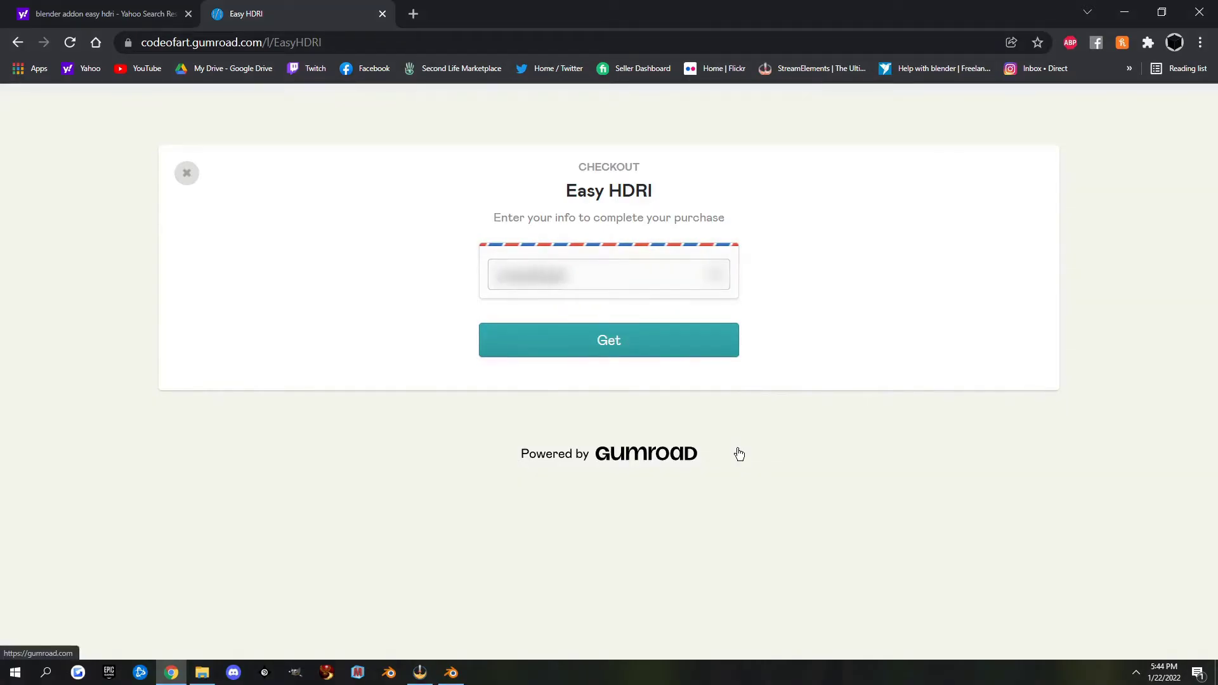
{"action": "type", "text": "[masked email]"}
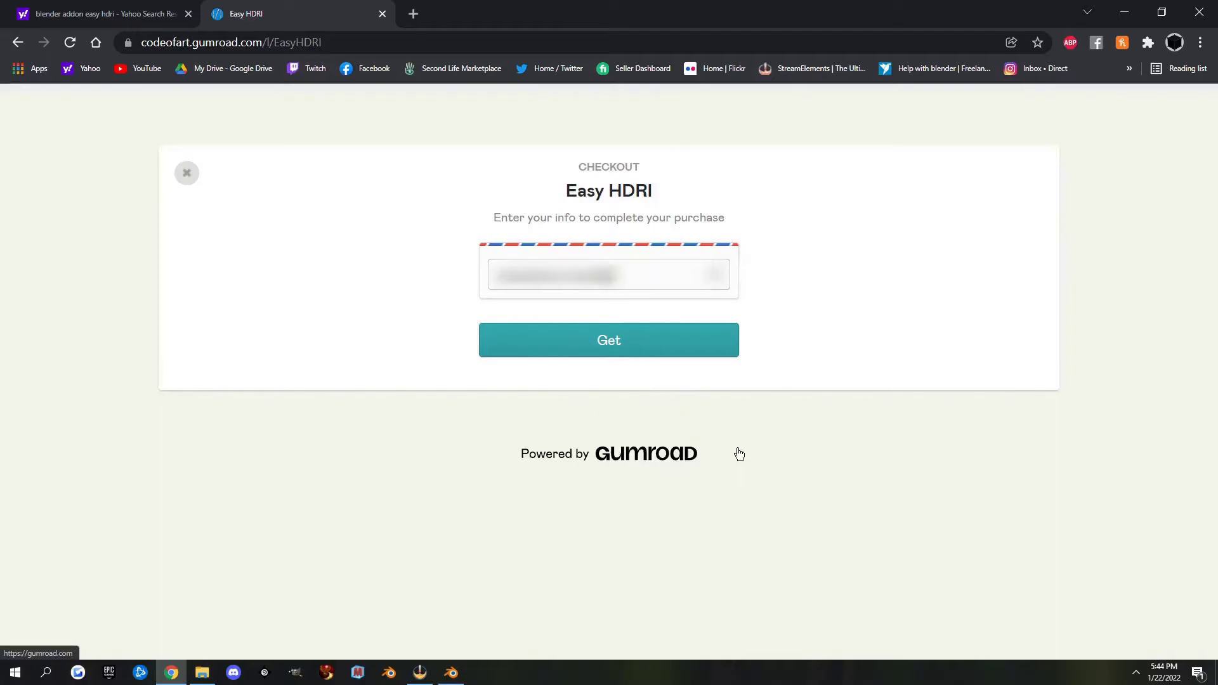
{"action": "type", "text": "[masked email][masked email]"}
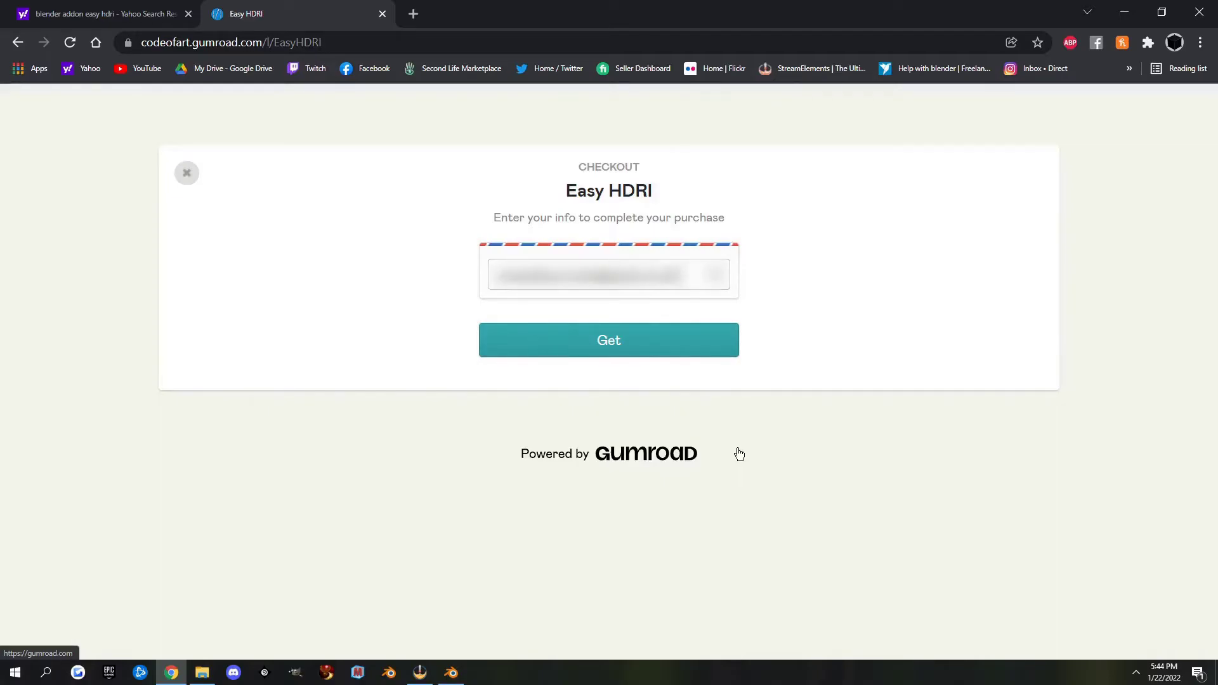
{"action": "left_click", "coordinate": [616, 347]}
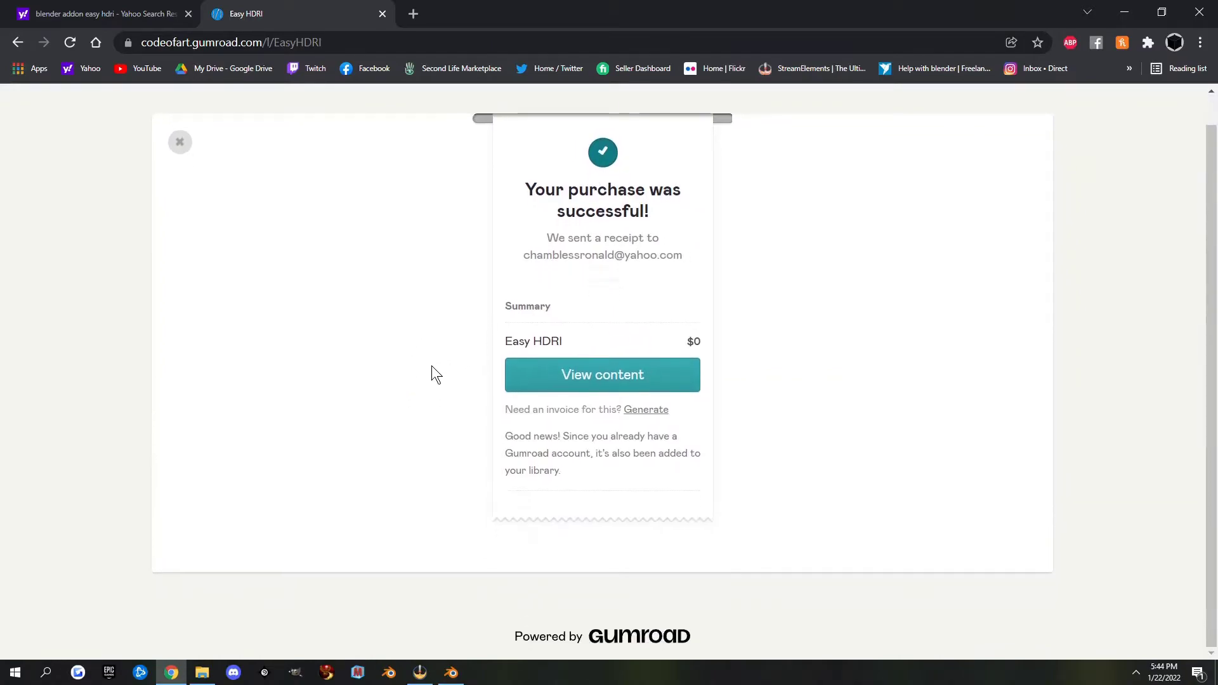
{"action": "left_click", "coordinate": [581, 377]}
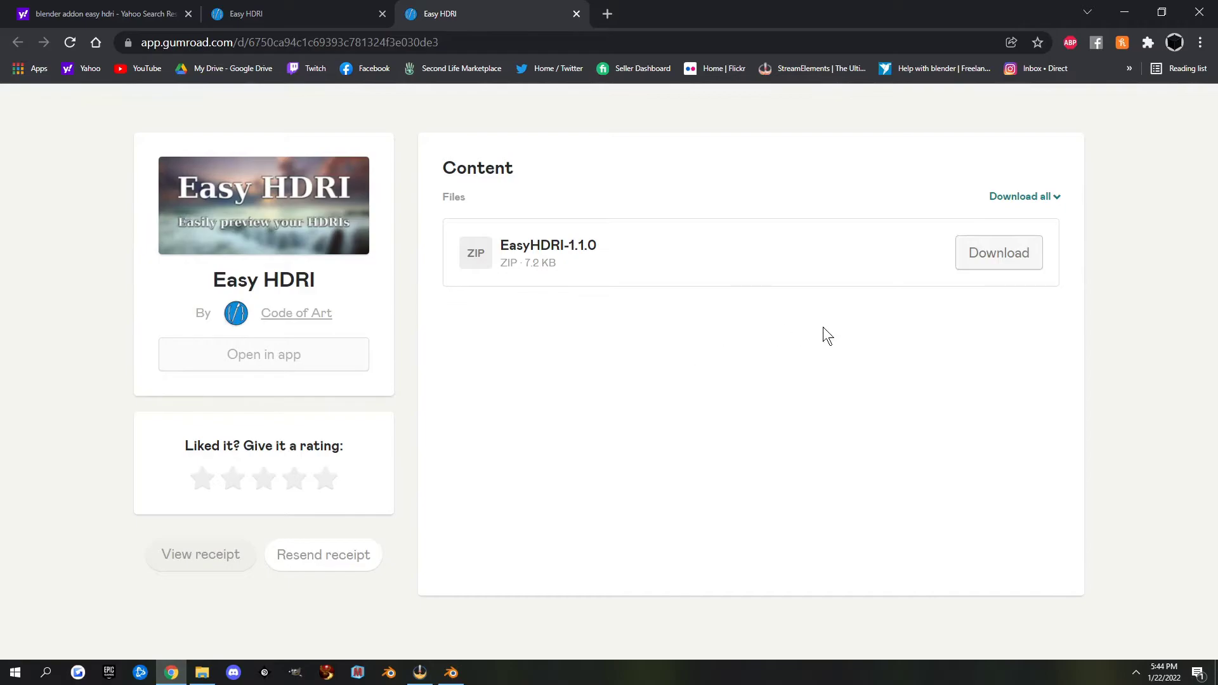
- Download the EasyHDRI-1.1.0 zip file and show it in its folder
{"action": "left_click", "coordinate": [1001, 261]}
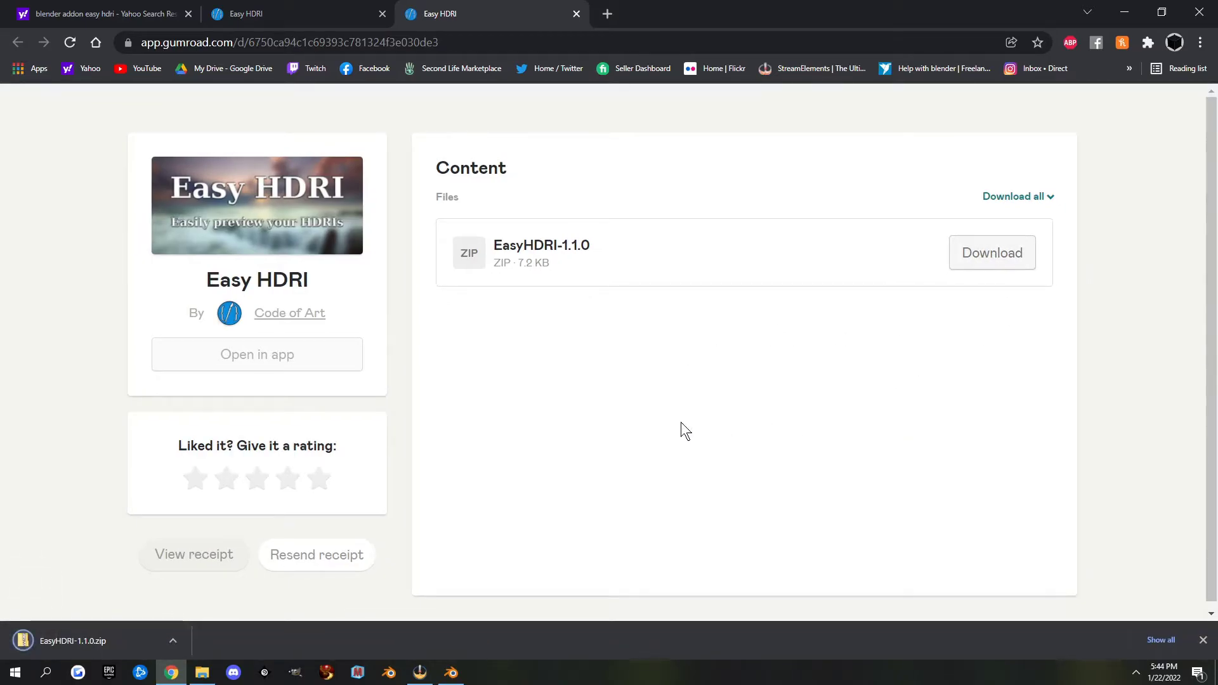
{"action": "left_click", "coordinate": [170, 641]}
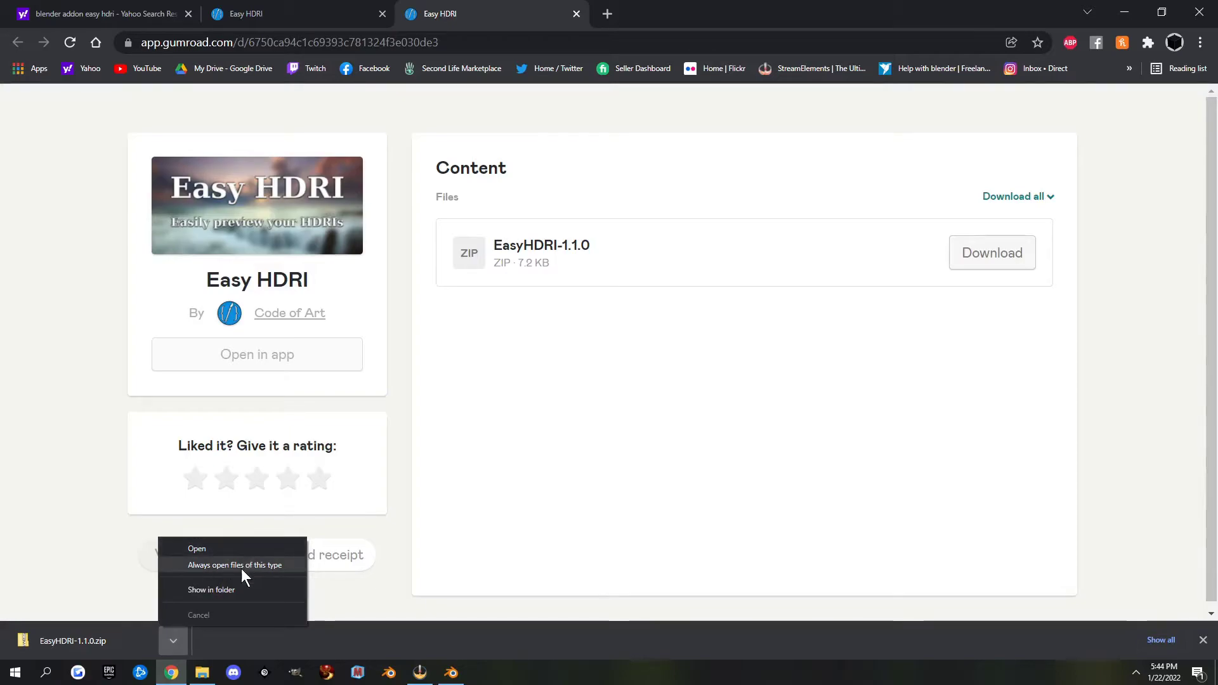
{"action": "left_click", "coordinate": [233, 589]}
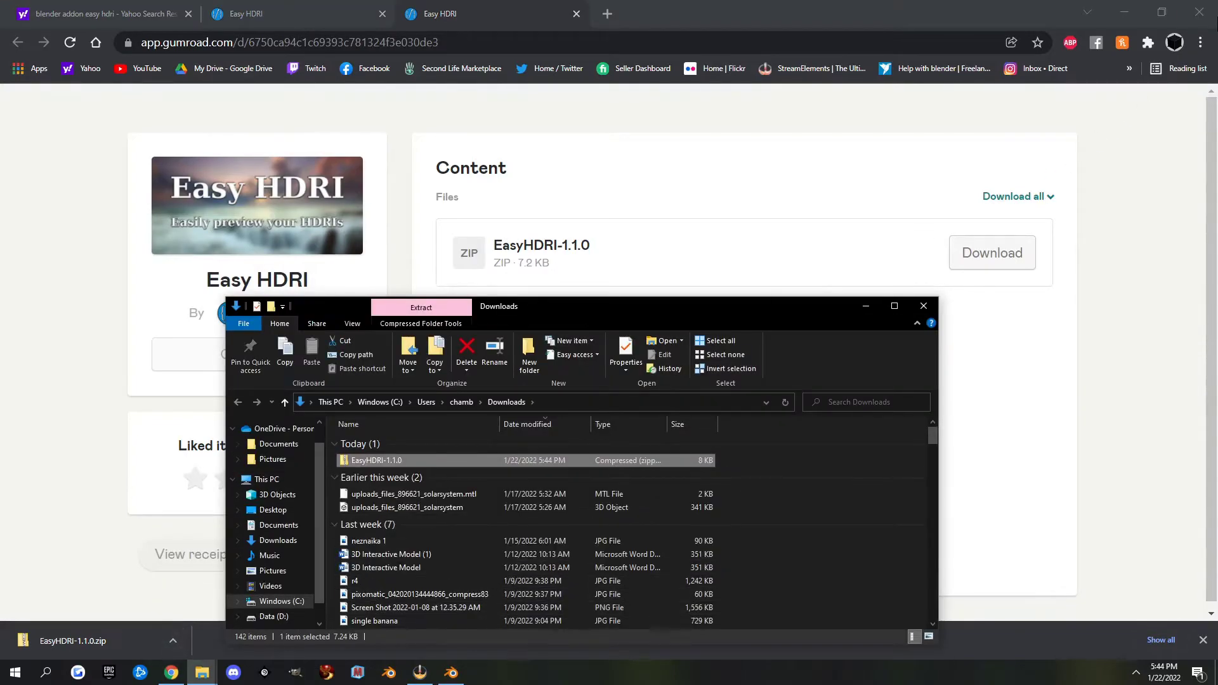
- Close the browser and move the EasyHDRI-1.1.0 zip from Downloads into the desktop "add ons" folder
{"action": "left_click", "coordinate": [1199, 13]}
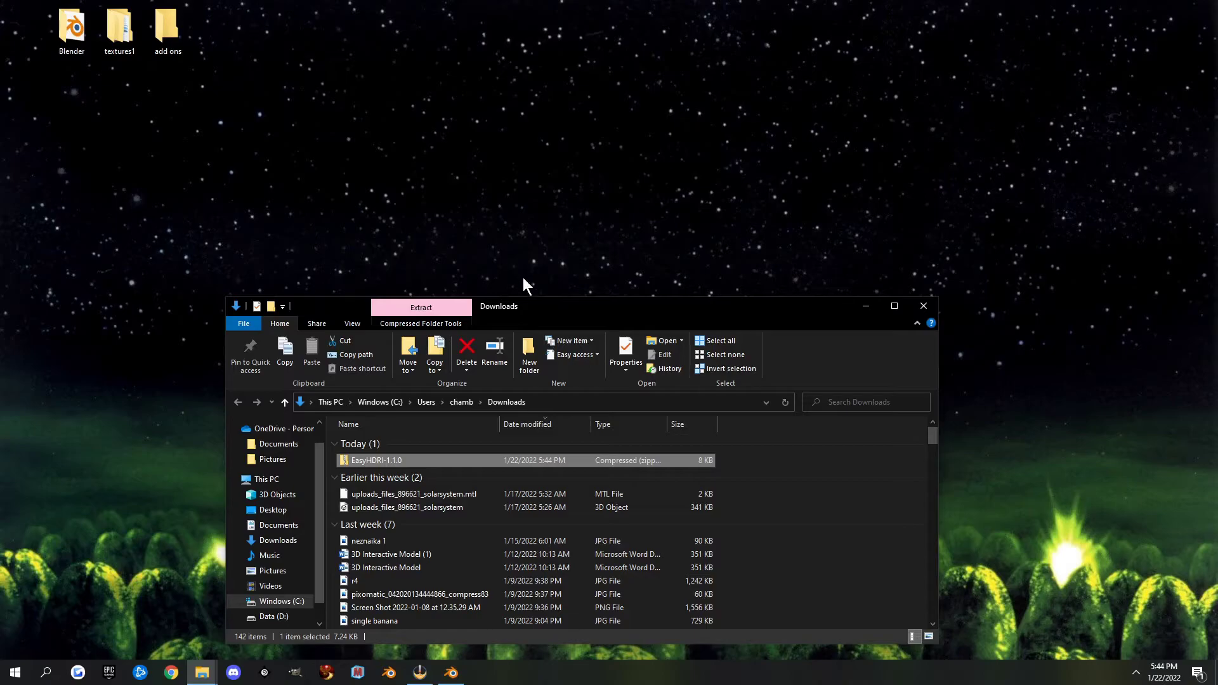
{"action": "left_click_drag", "start_coordinate": [558, 311], "coordinate": [884, 191]}
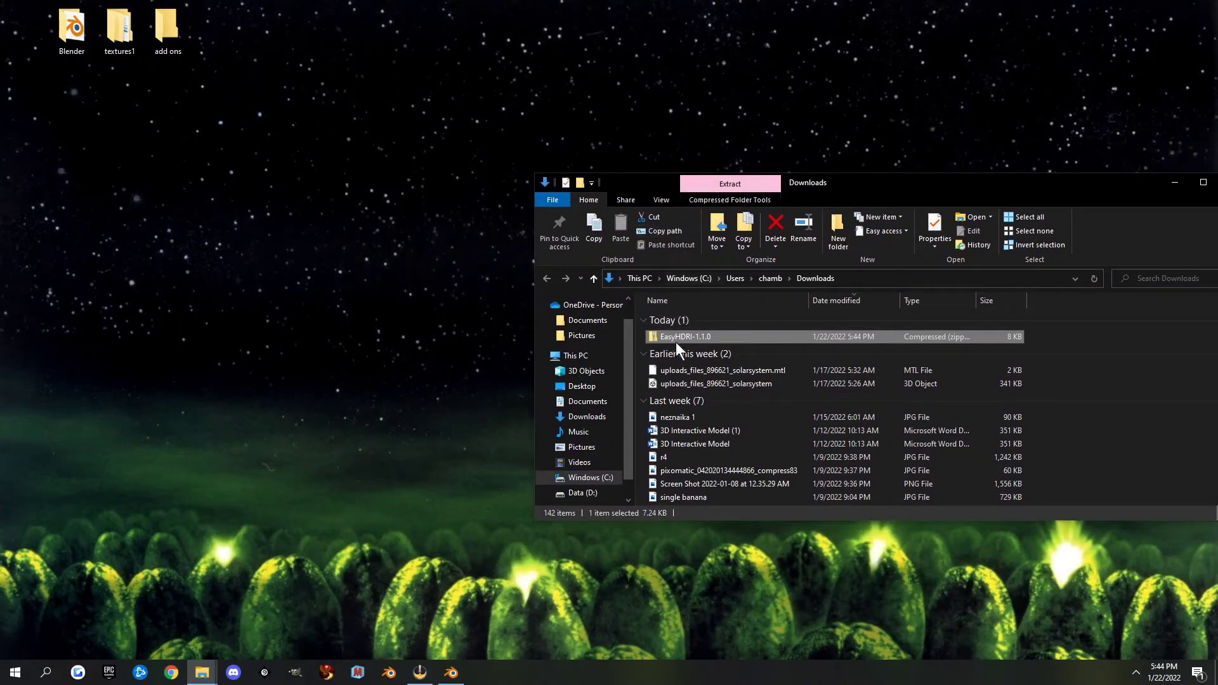
{"action": "left_click_drag", "start_coordinate": [680, 337], "coordinate": [164, 33]}
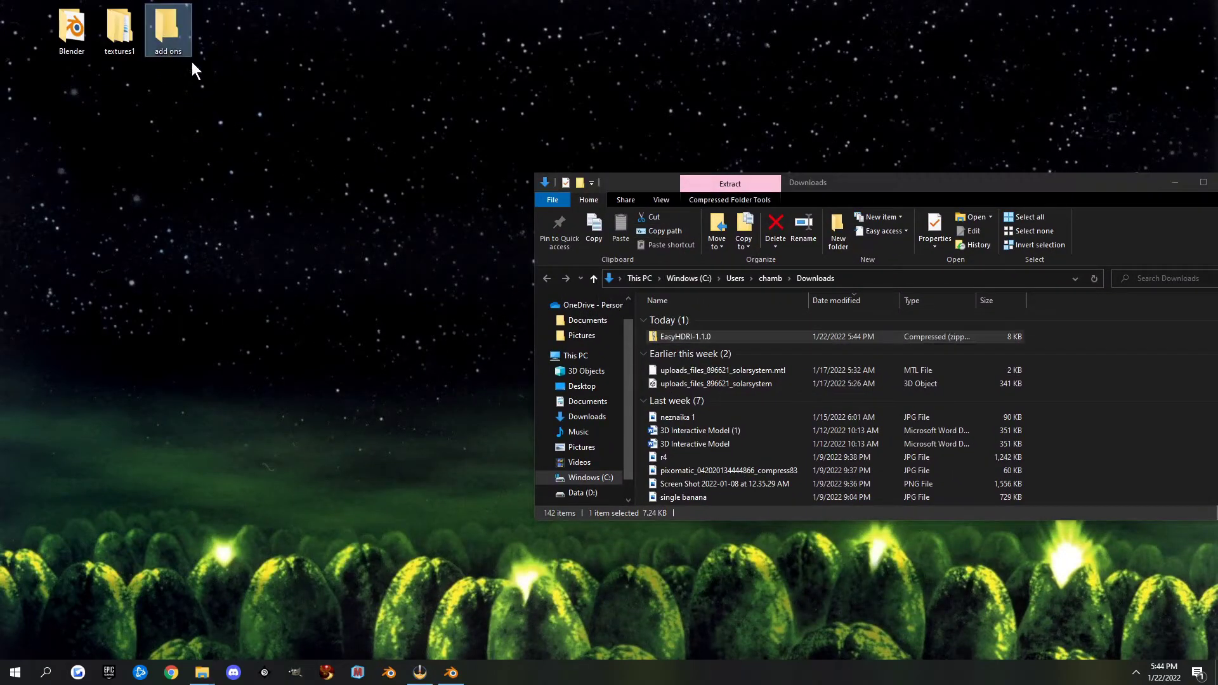
- Close the Downloads window and open the desktop "add ons" folder
{"action": "left_click_drag", "start_coordinate": [1012, 175], "coordinate": [939, 134]}
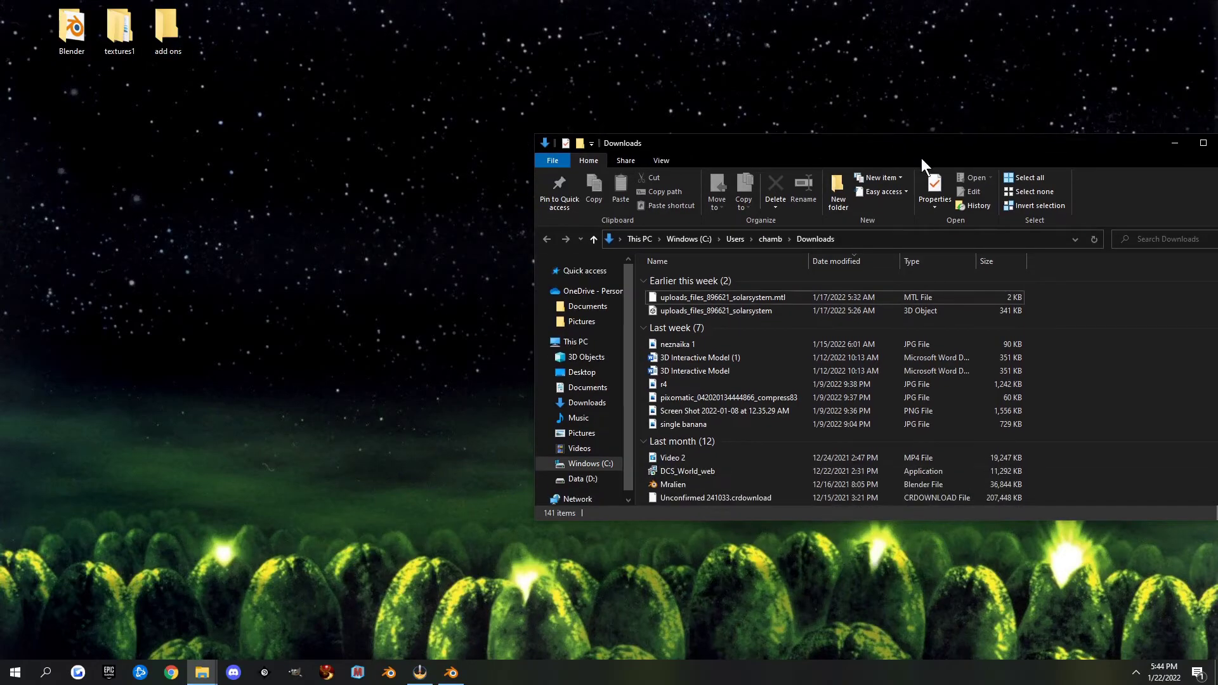
{"action": "left_click_drag", "start_coordinate": [710, 134], "coordinate": [306, 128]}
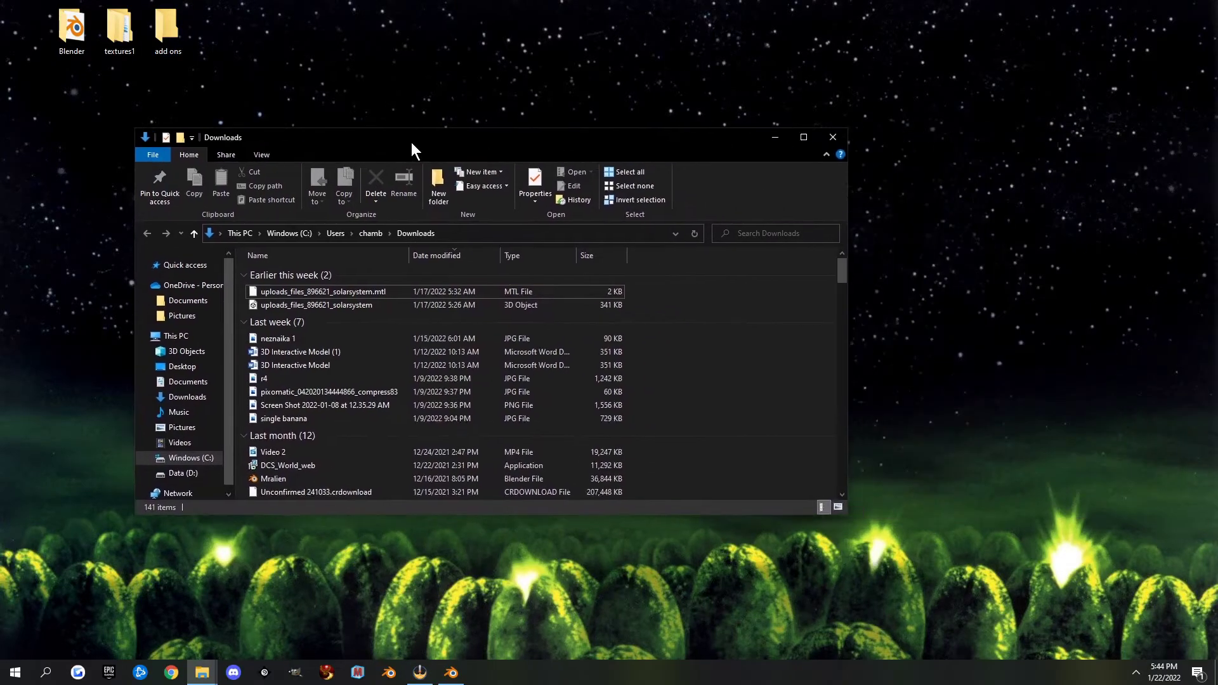
{"action": "left_click", "coordinate": [838, 140]}
{"action": "double_click", "coordinate": [169, 31]}
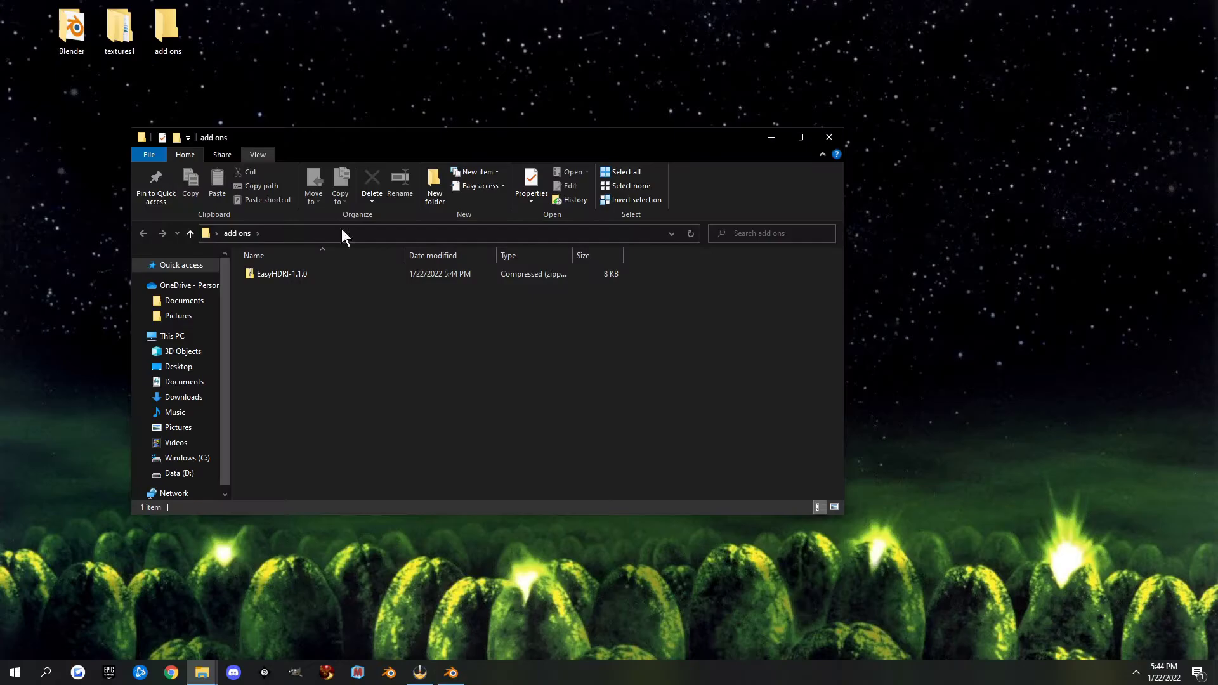
- Close the folder window, switch to Blender, and install EasyHDRI-1.1.0.zip as an add-on from the desktop "add ons" folder
{"action": "left_click", "coordinate": [829, 138]}
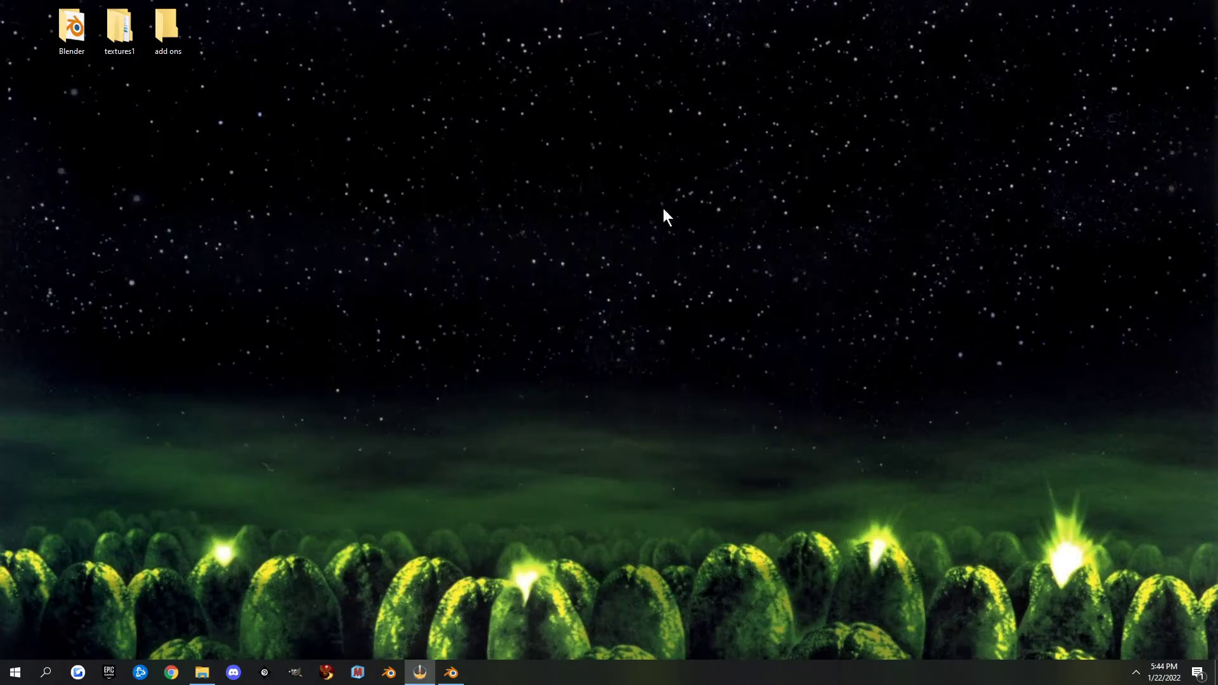
{"action": "left_click", "coordinate": [451, 673]}
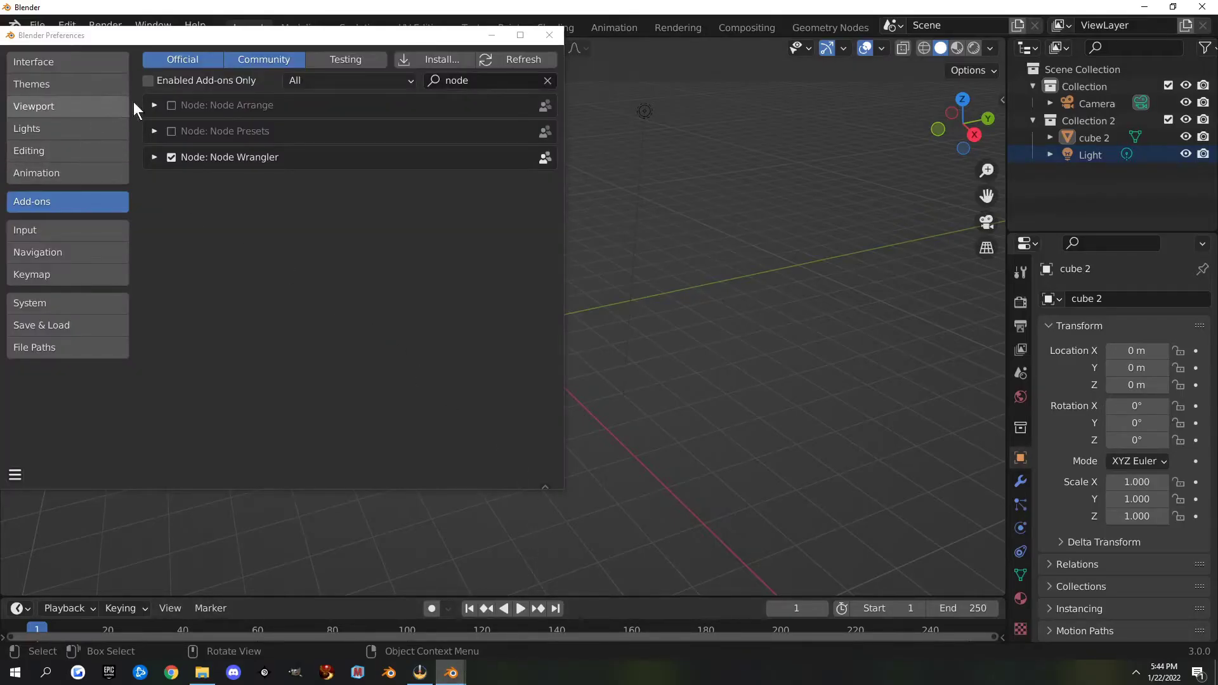
{"action": "left_click", "coordinate": [444, 60]}
{"action": "left_click", "coordinate": [71, 175]}
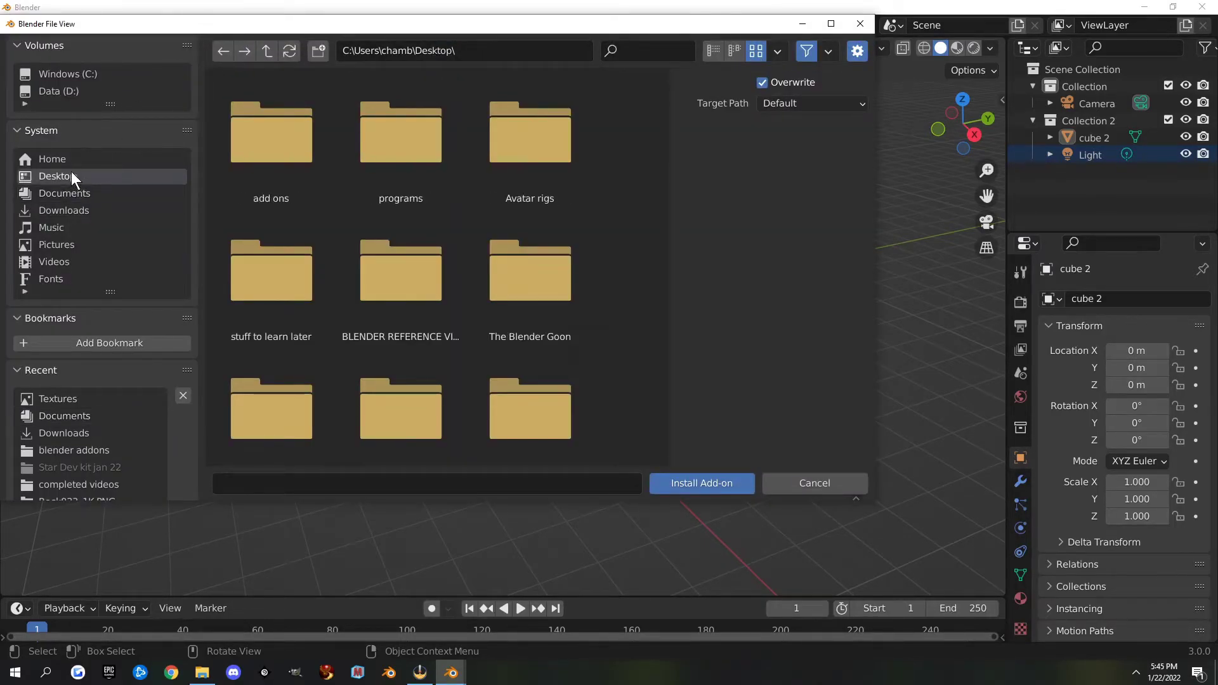
{"action": "left_click", "coordinate": [280, 160]}
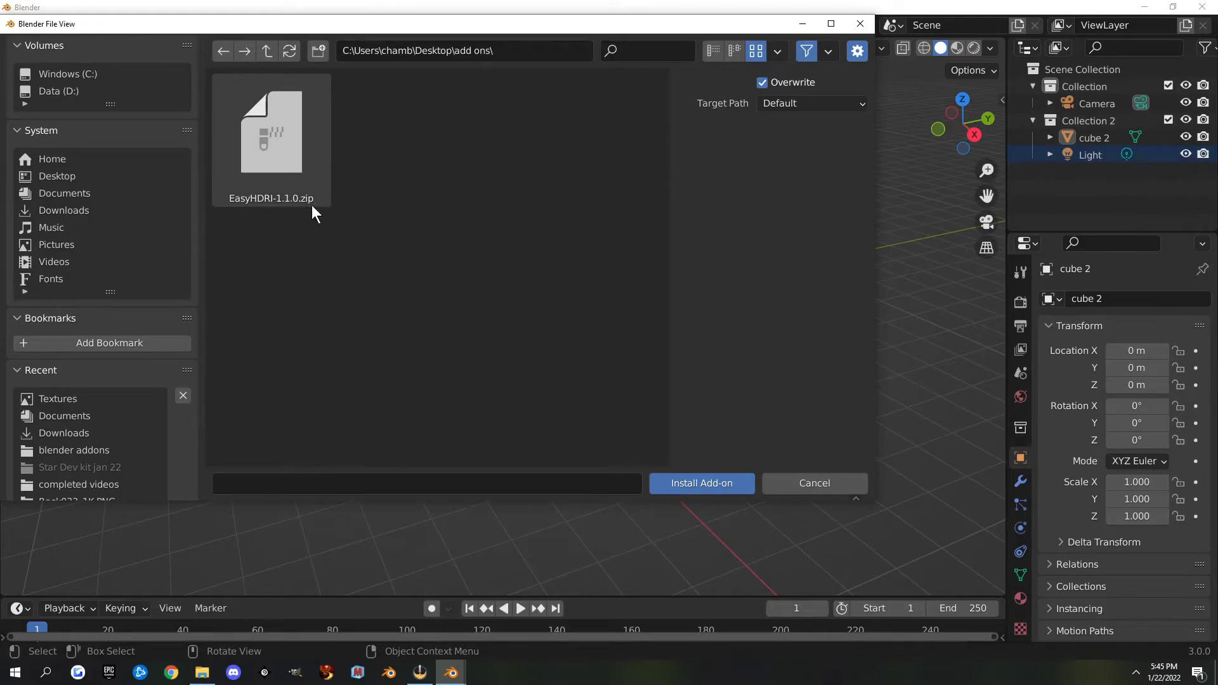
{"action": "double_click", "coordinate": [287, 142]}
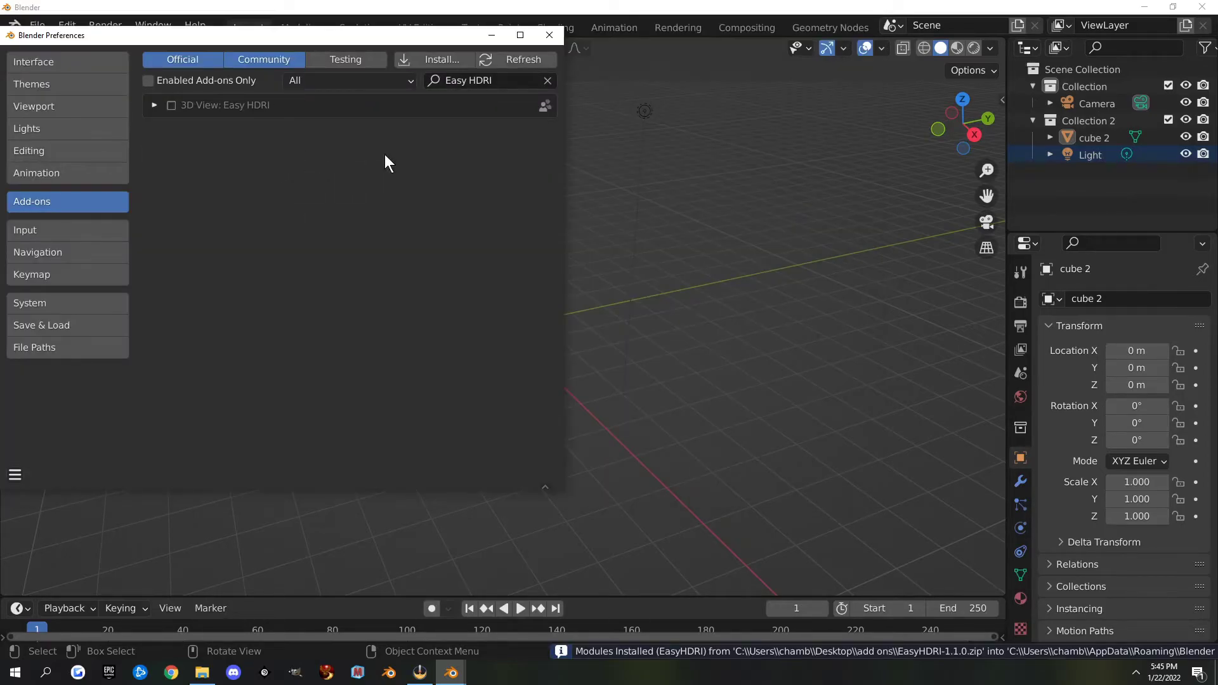
- Enable the 3D View: Easy HDRI add-on and save the preferences
{"action": "left_click", "coordinate": [170, 105]}
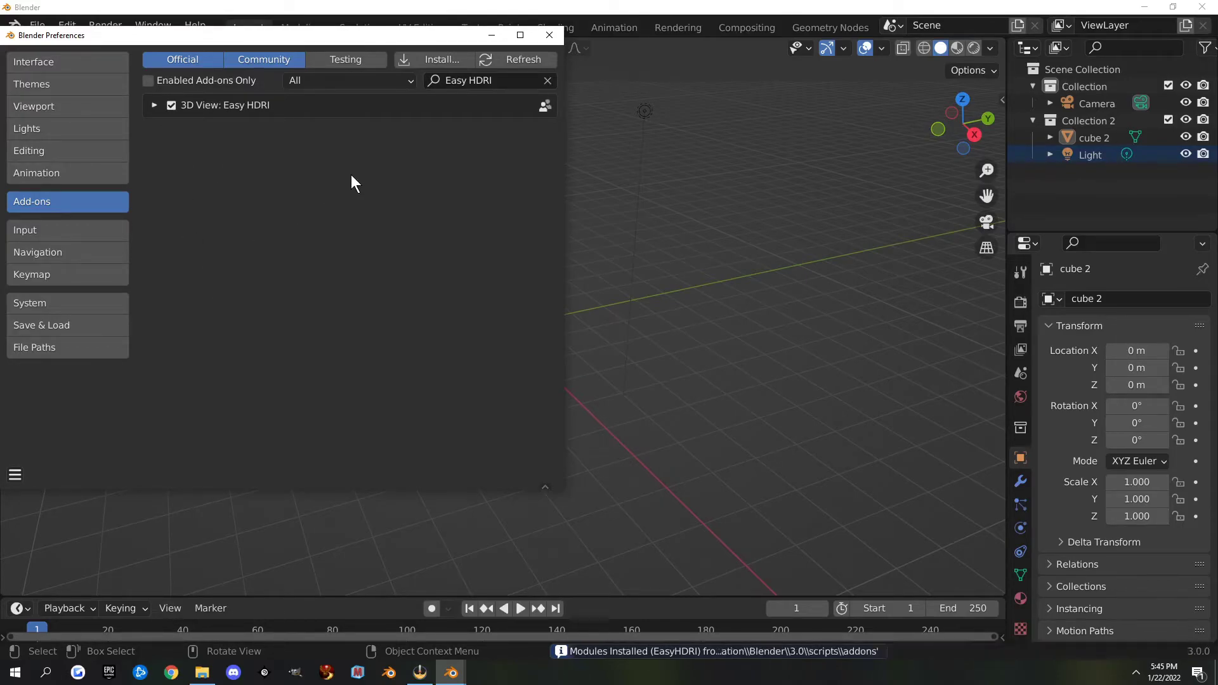
{"action": "left_click", "coordinate": [16, 474]}
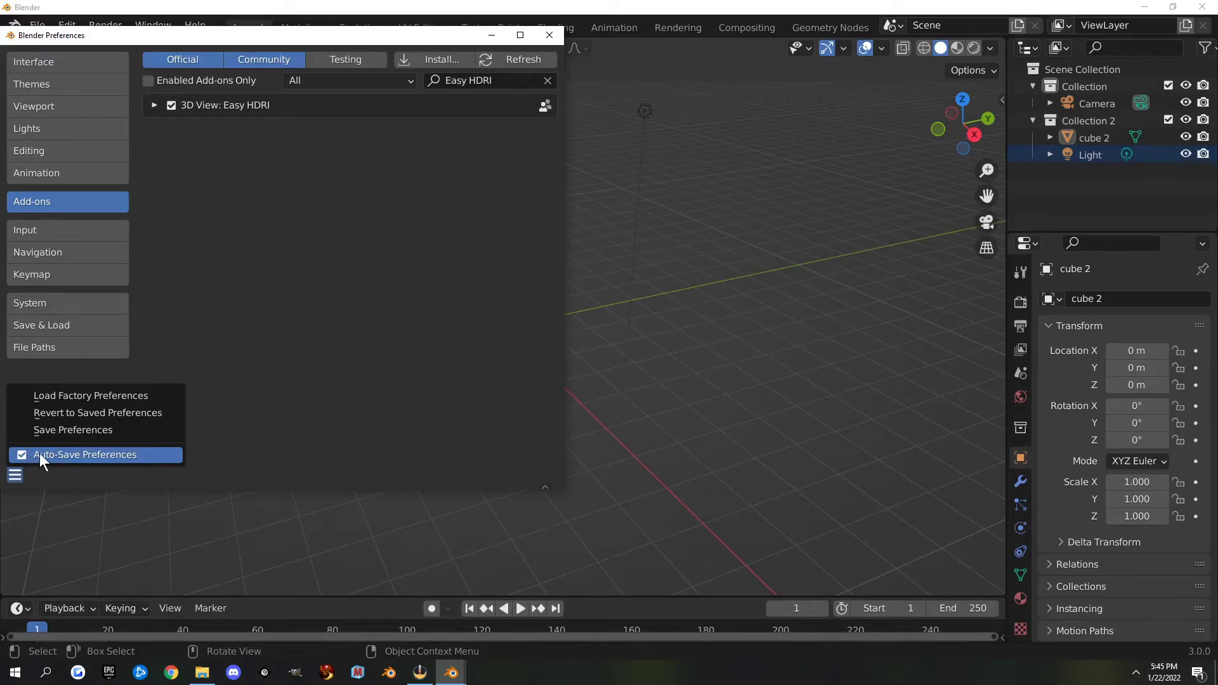
{"action": "left_click", "coordinate": [66, 430]}
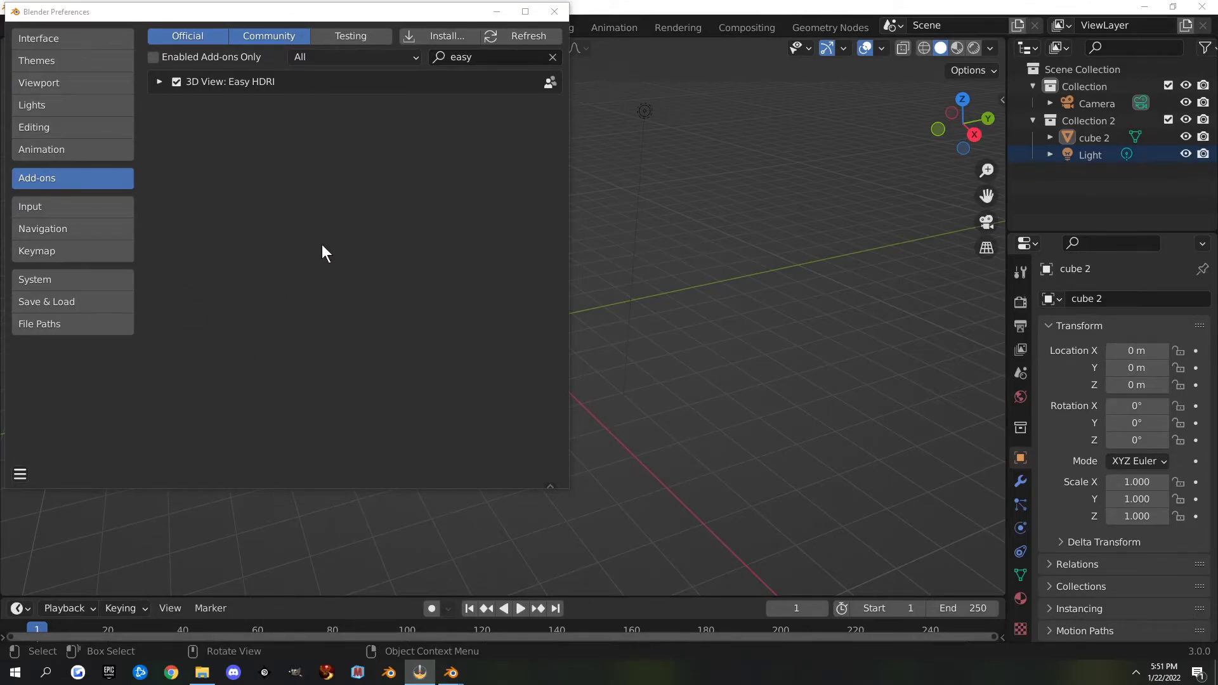
- Review the Easy HDRI add-on's details, including its location, and clear the add-on search to list all add-ons
{"action": "left_click", "coordinate": [159, 81]}
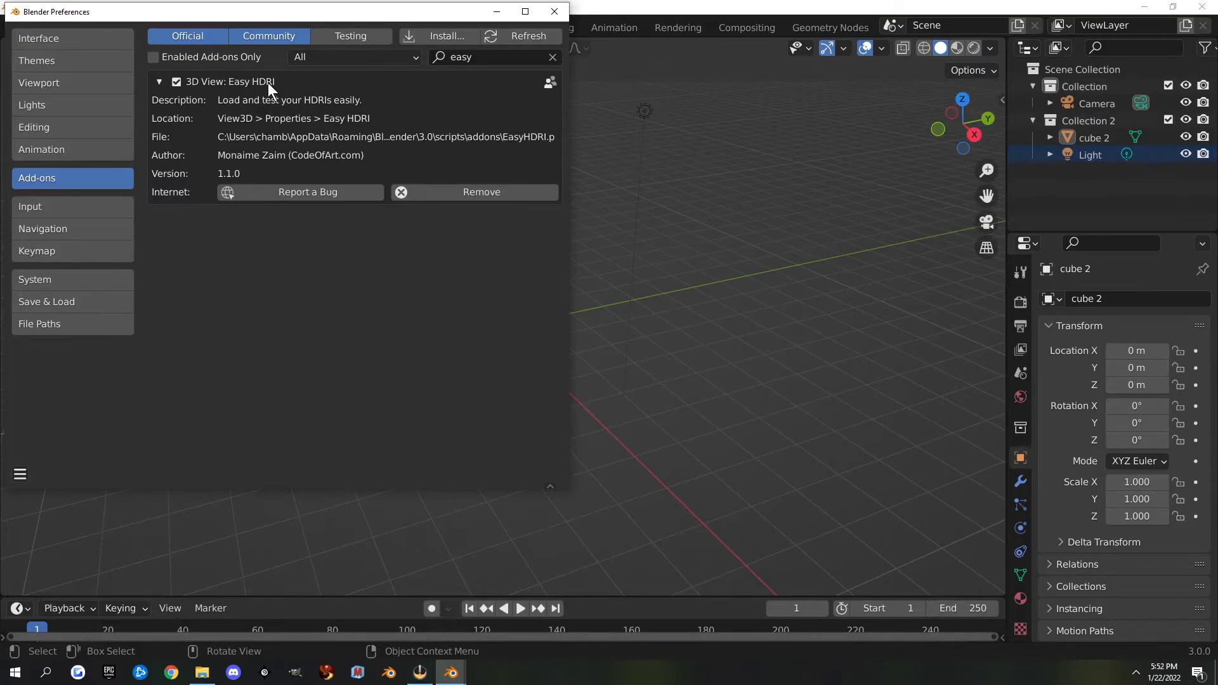
{"action": "left_click", "coordinate": [553, 56]}
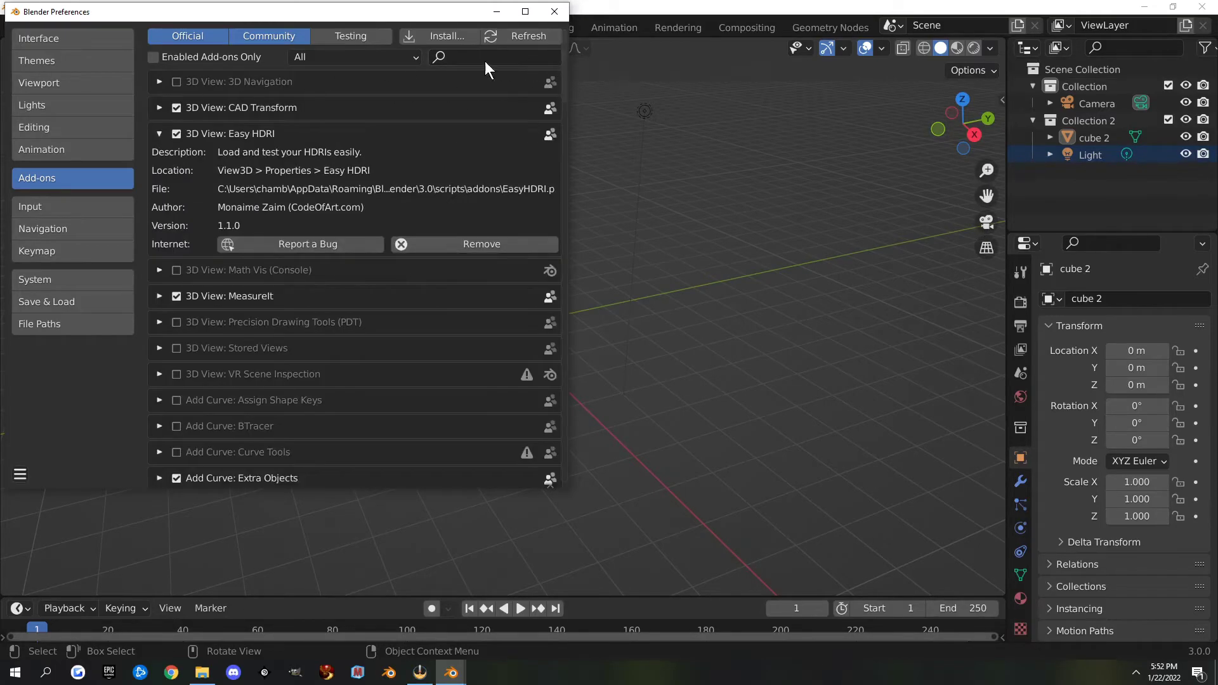
{"action": "left_click", "coordinate": [159, 134]}
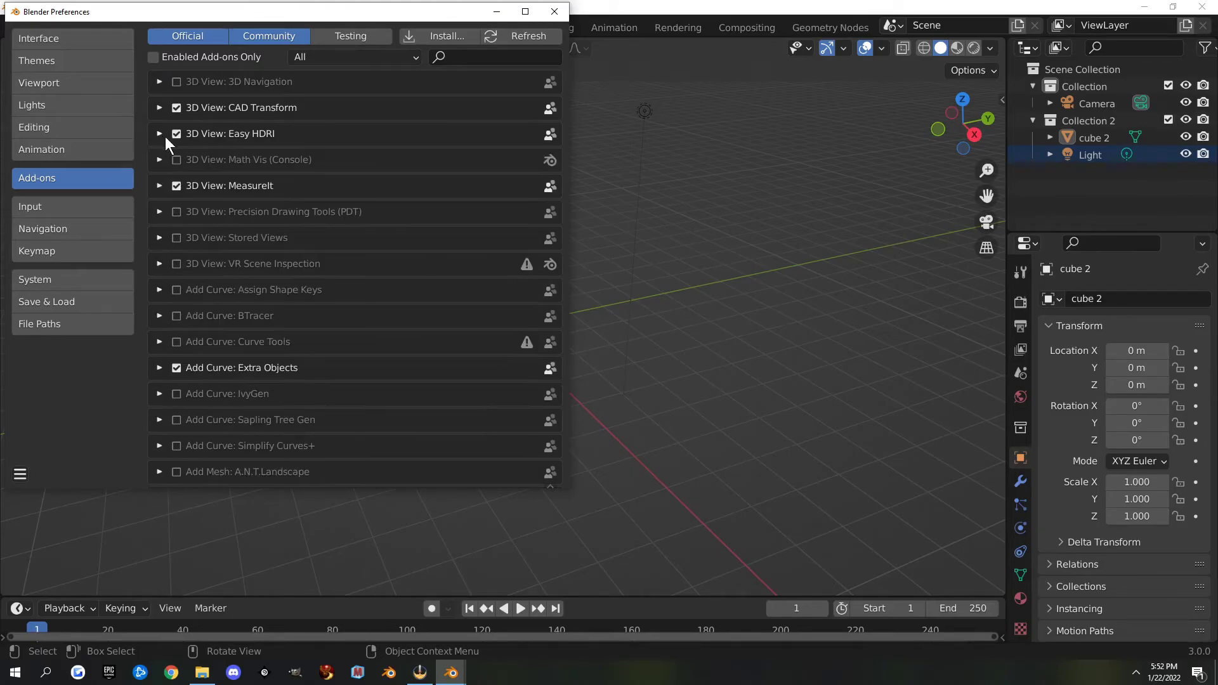
- Read the details of Add Curve: Extra Objects, minimize the preferences, and inspect the curve types available to add
{"action": "scroll", "coordinate": [222, 211], "scroll_direction": "down", "scroll_amount": 2}
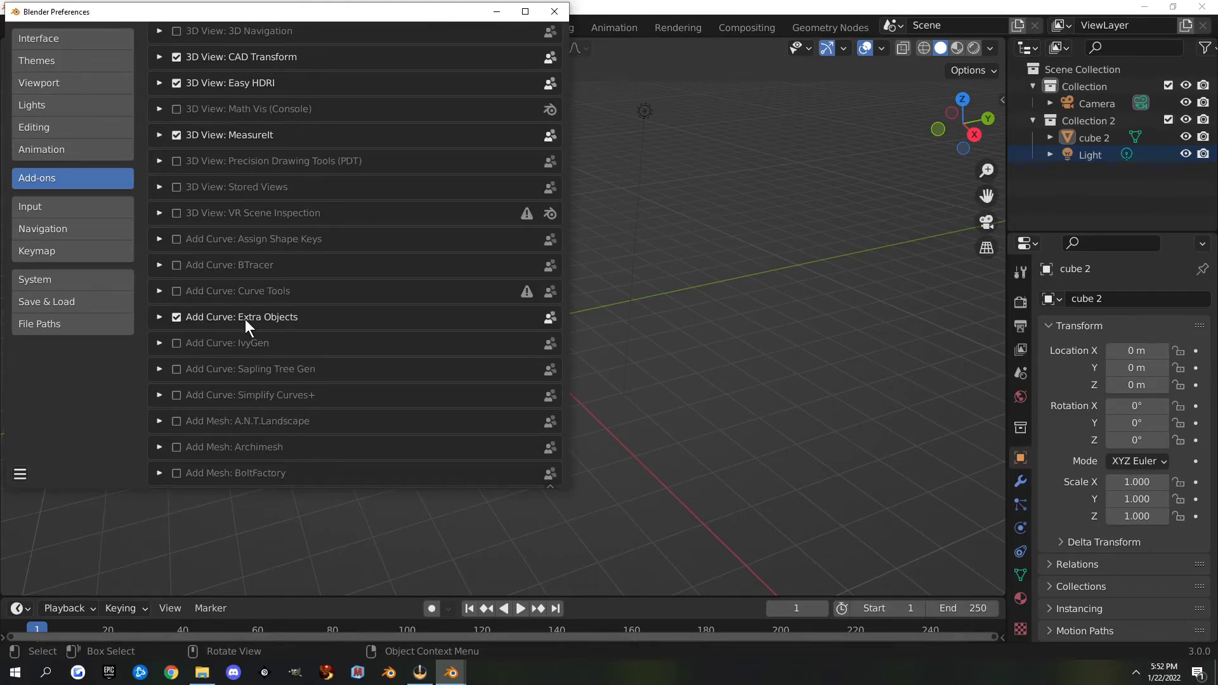
{"action": "left_click", "coordinate": [159, 316]}
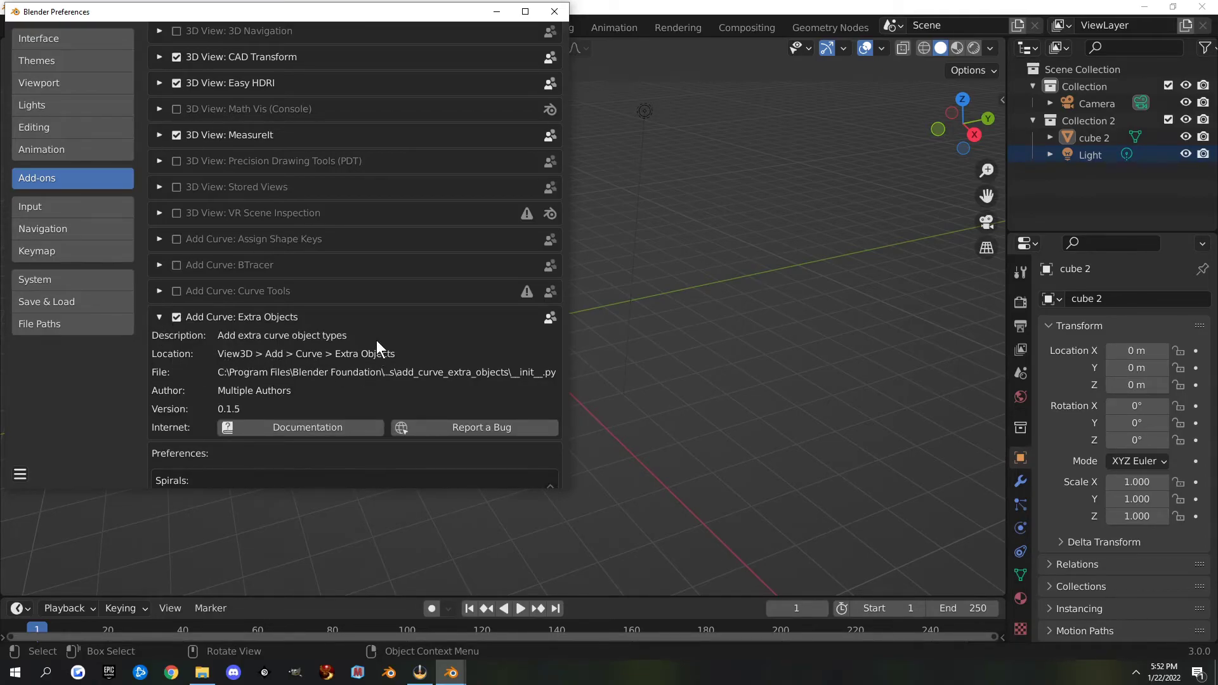
{"action": "left_click", "coordinate": [496, 6]}
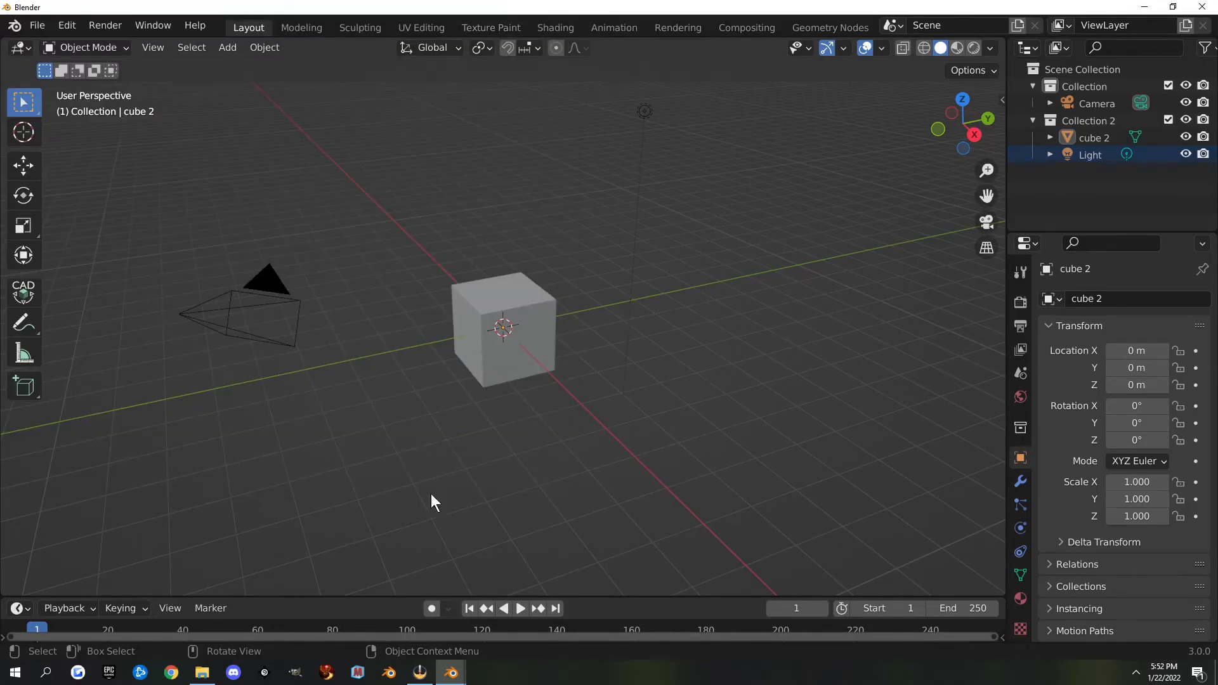
{"action": "left_click", "coordinate": [227, 48]}
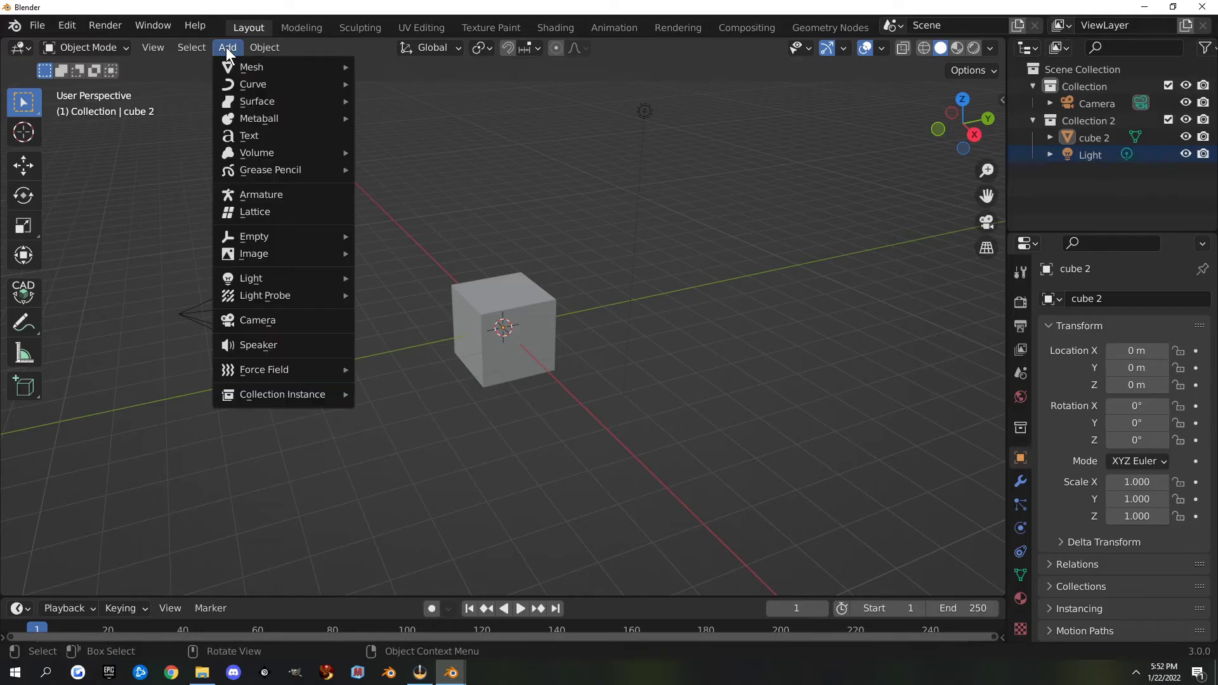
{"action": "mouse_move", "coordinate": [257, 81]}
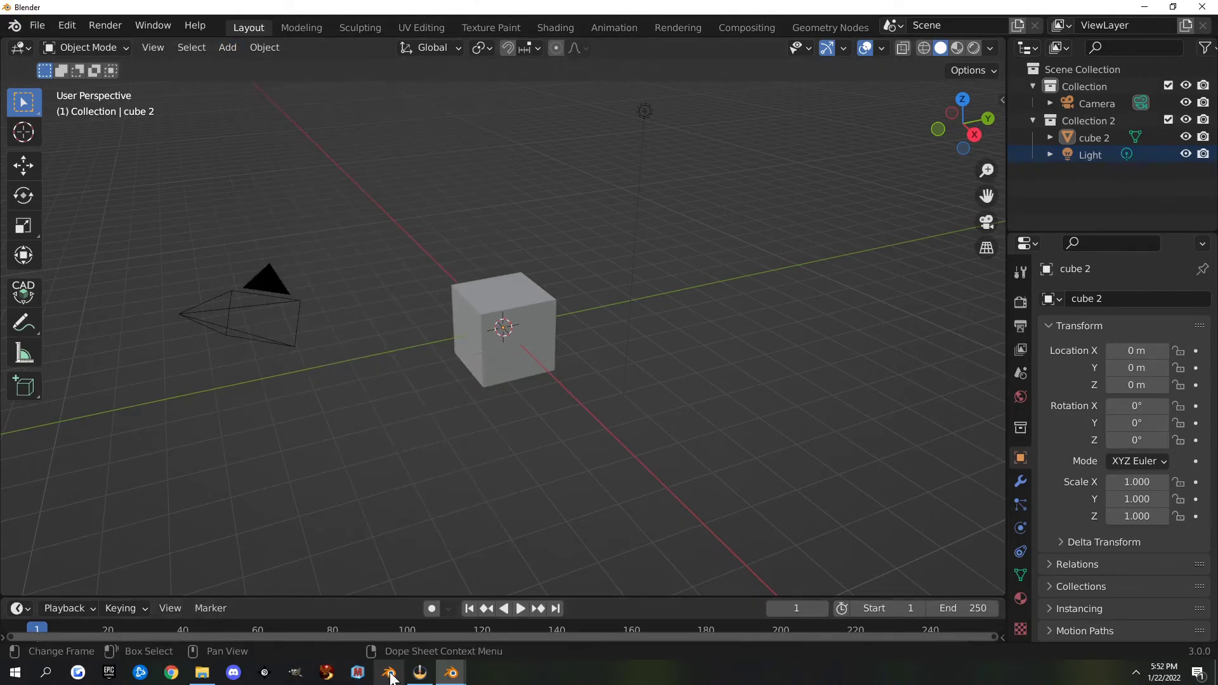
- Disable the Add Curve: Extra Objects add-on and check which curve types can be added without it
{"action": "mouse_move", "coordinate": [447, 674]}
{"action": "left_click", "coordinate": [510, 618]}
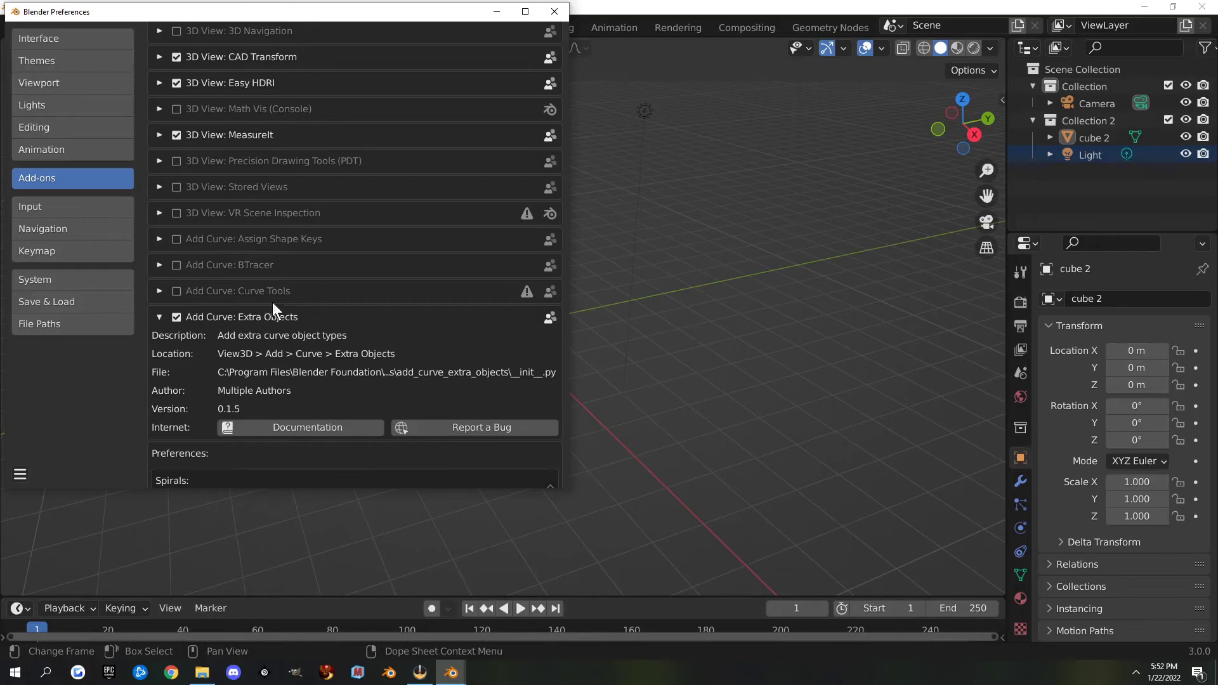
{"action": "left_click", "coordinate": [176, 317]}
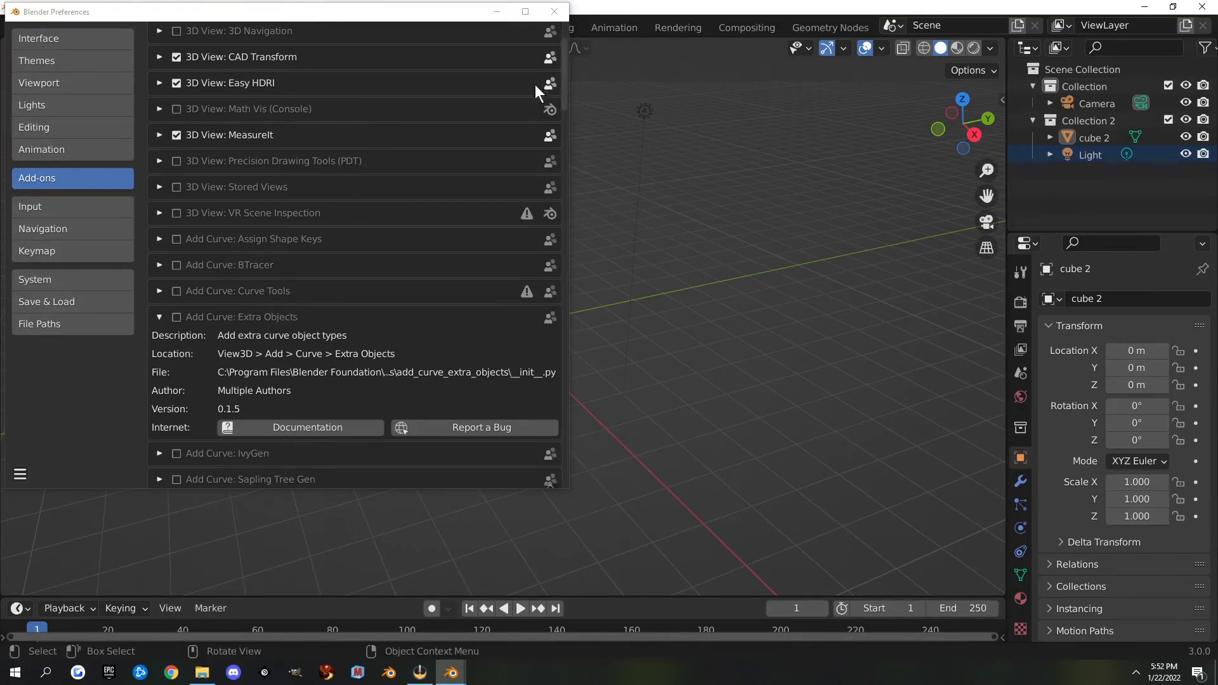
{"action": "left_click", "coordinate": [498, 12]}
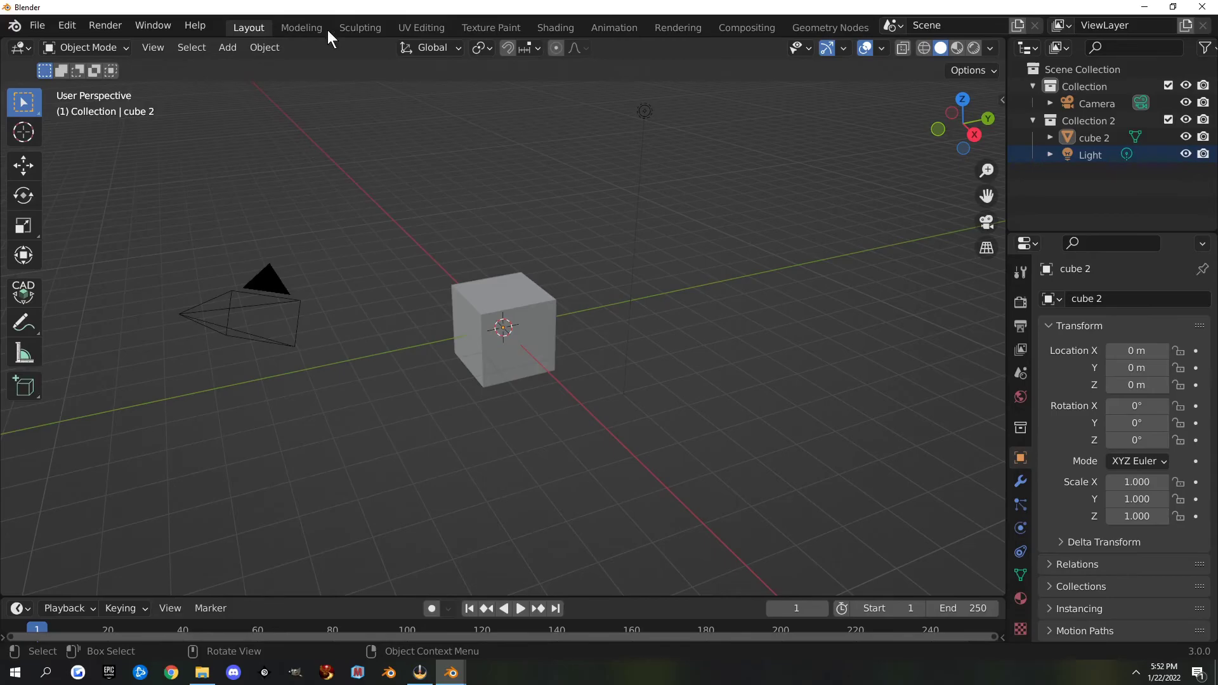
{"action": "left_click", "coordinate": [219, 48]}
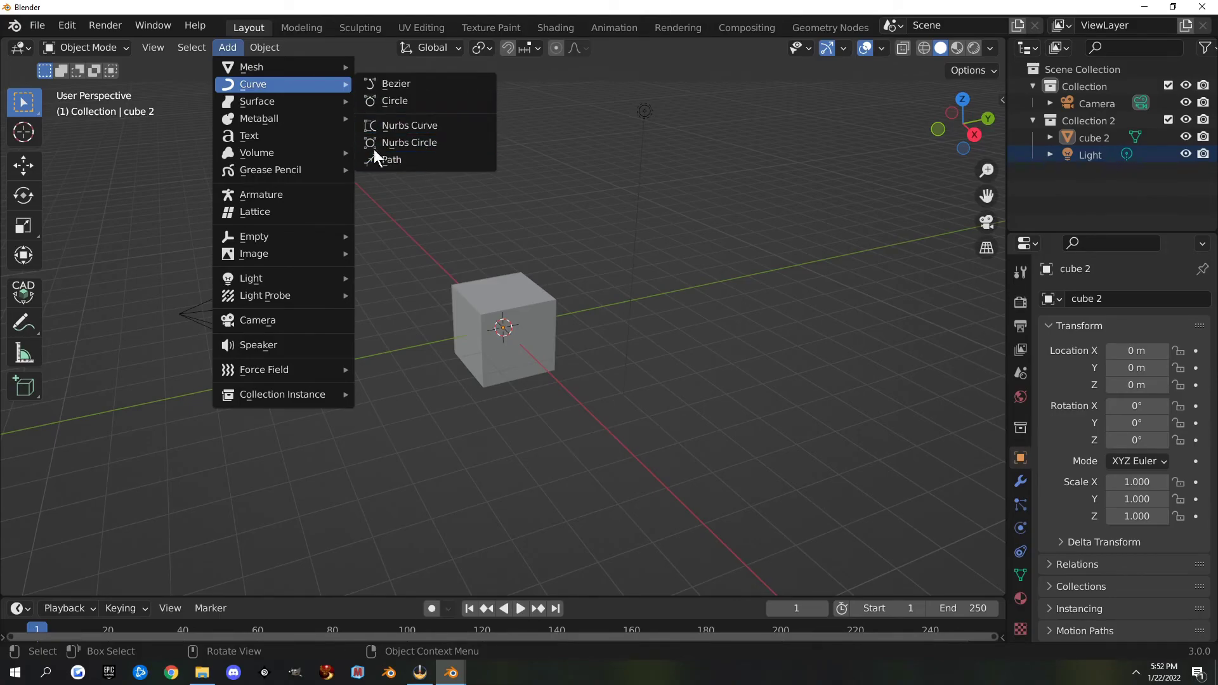
- Re-enable the Add Curve: Extra Objects add-on, minimize the preferences, and look at the list of addable objects again
{"action": "mouse_move", "coordinate": [452, 673]}
{"action": "left_click", "coordinate": [504, 628]}
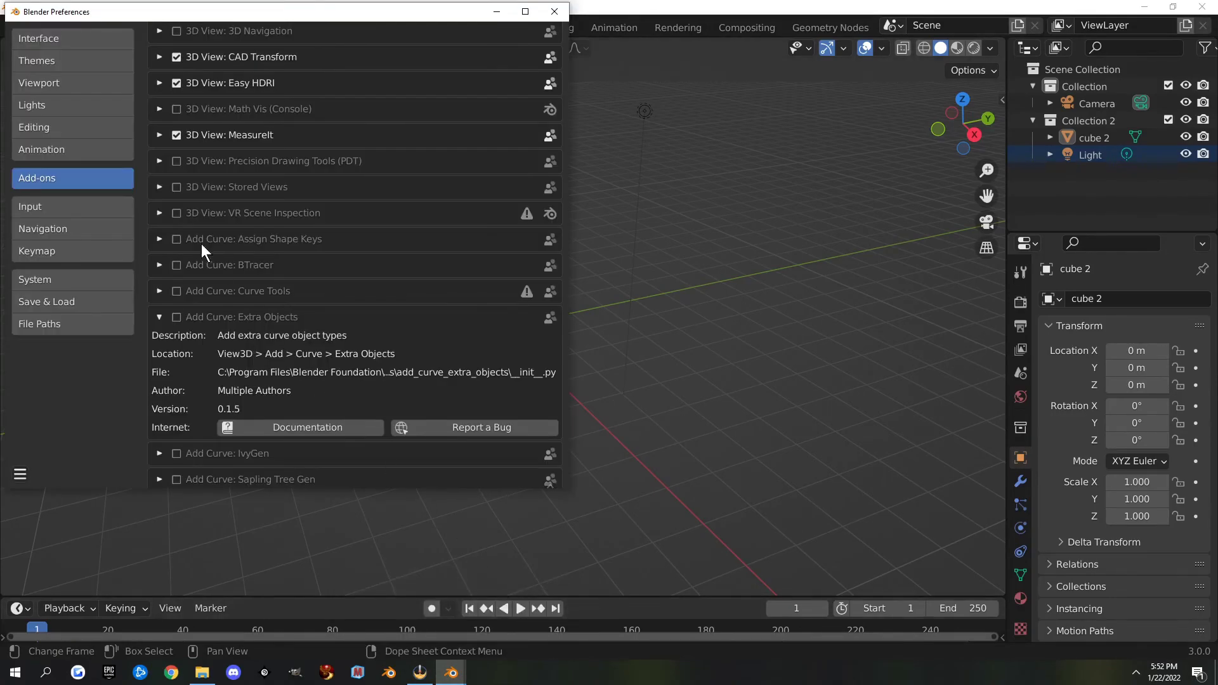
{"action": "left_click", "coordinate": [176, 317]}
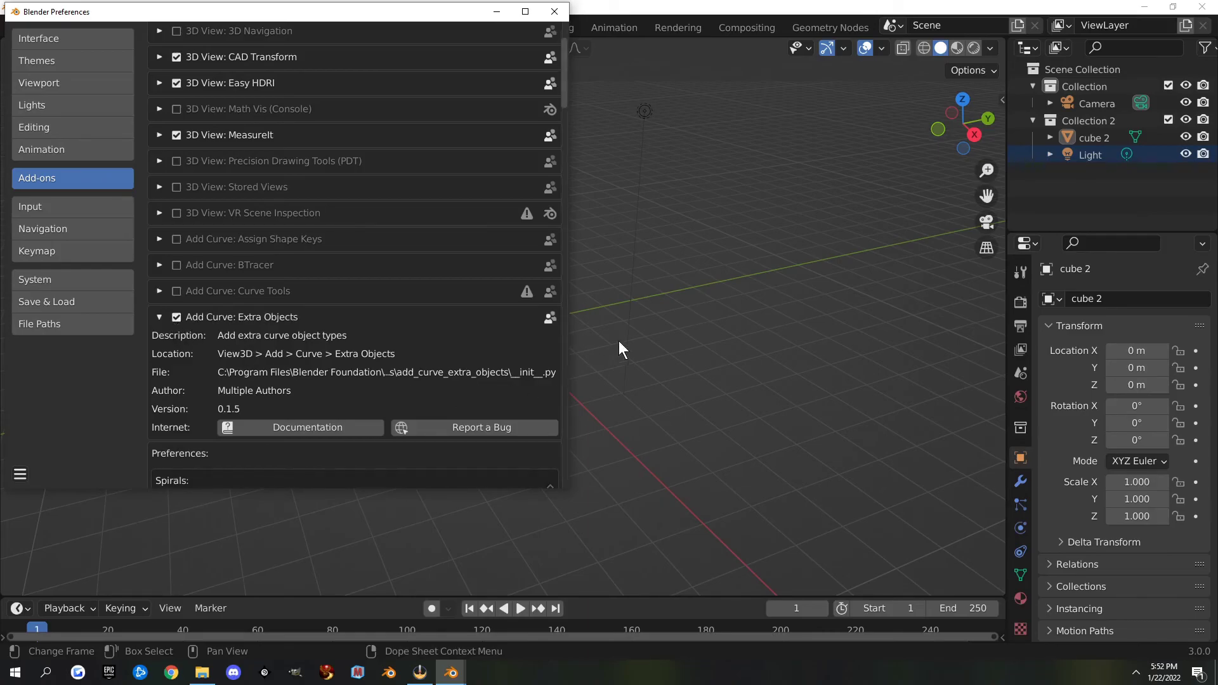
{"action": "left_click", "coordinate": [496, 11]}
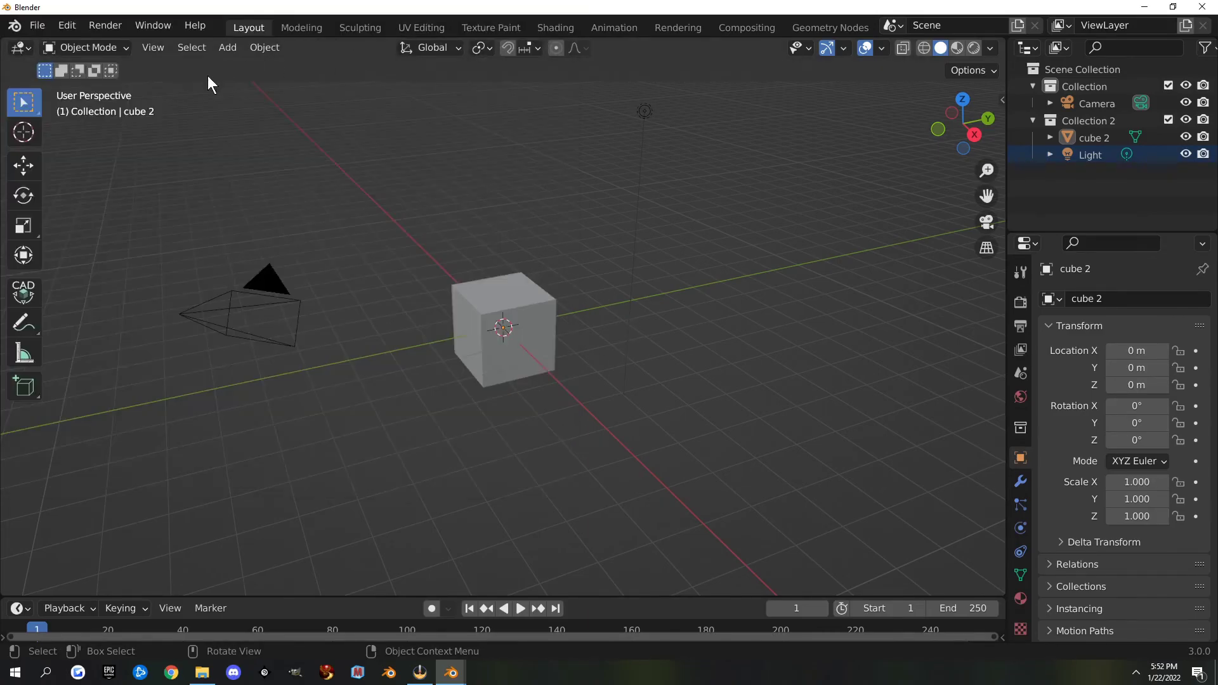
{"action": "left_click", "coordinate": [226, 47]}
- Show the 3D viewport's sidebar and display the Easy HDRI add-on's settings
{"action": "key", "text": "n"}
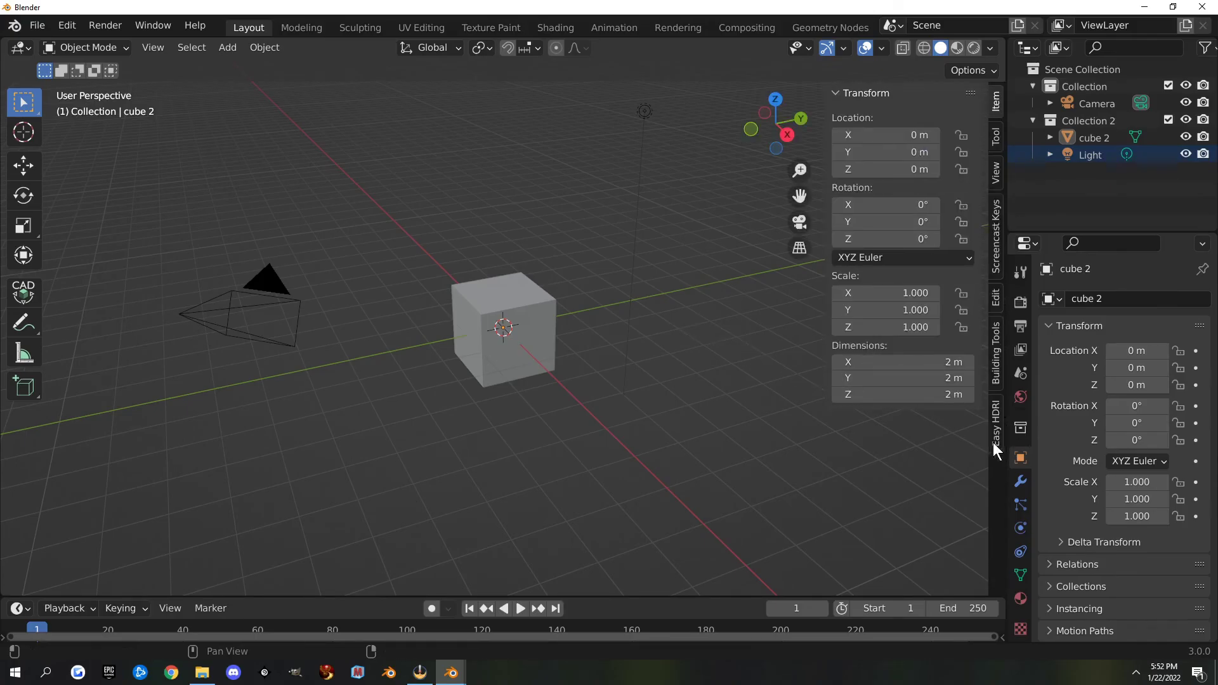
{"action": "left_click", "coordinate": [995, 419]}
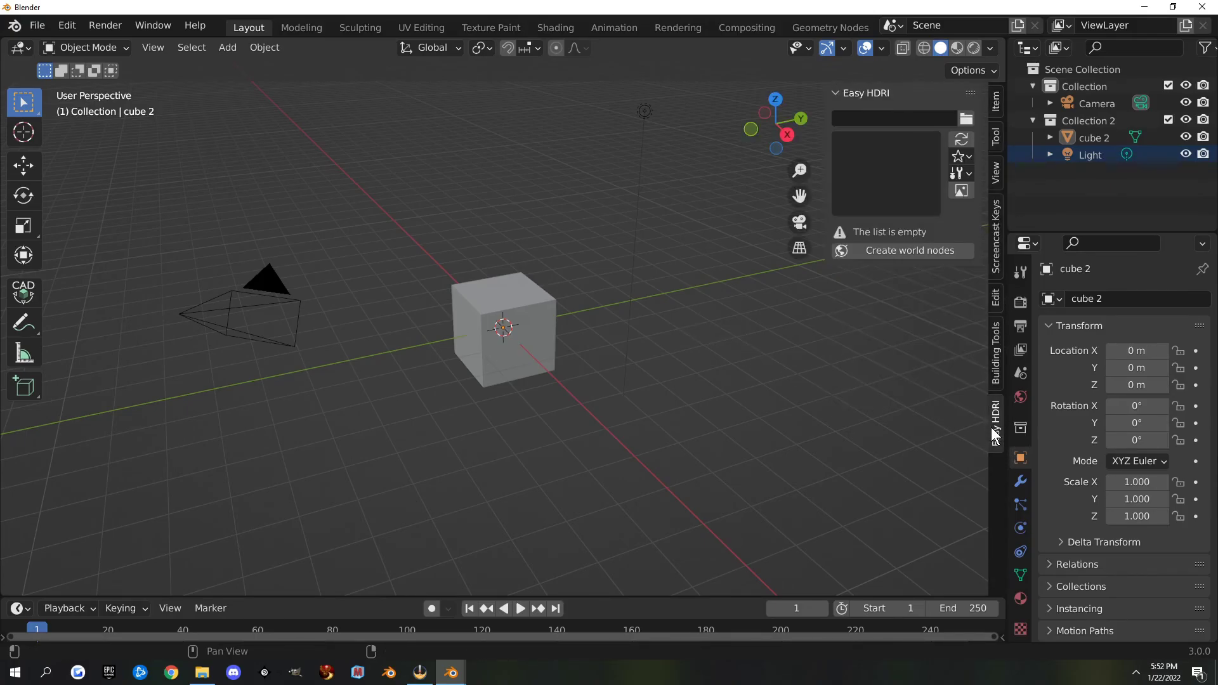